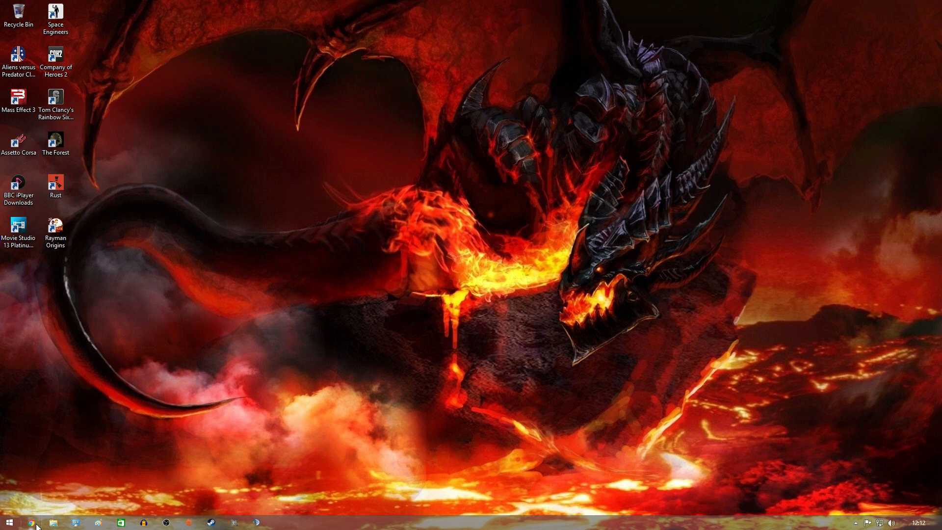
Open the MediaAccess router's page at 192.168.1.1 from File Explorer's Network view.
click(53, 522)
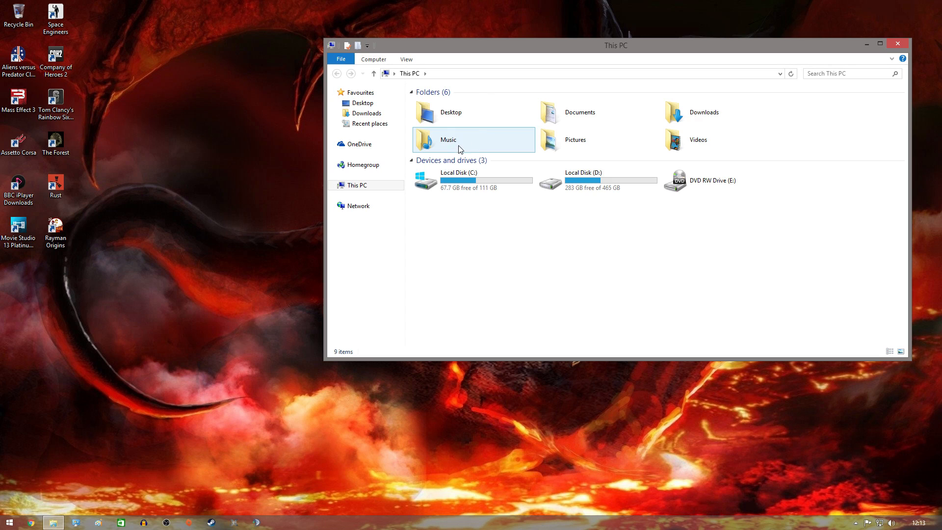
click(374, 206)
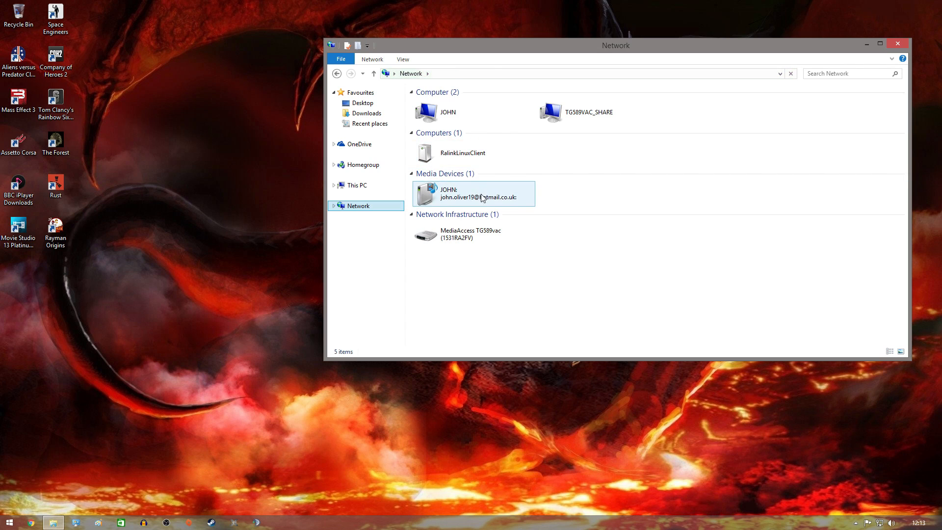
double_click(484, 240)
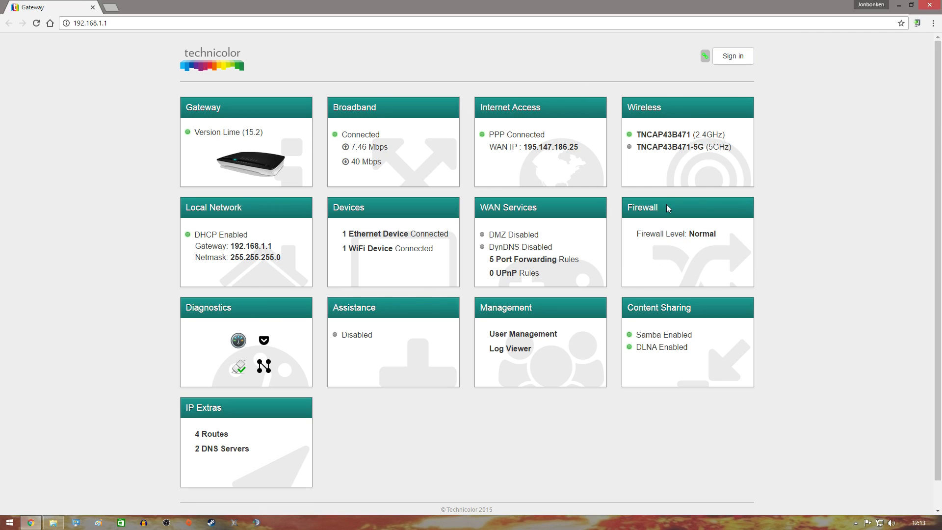
Sign in to the gateway with the saved administrator credentials and bring up WAN services.
click(731, 58)
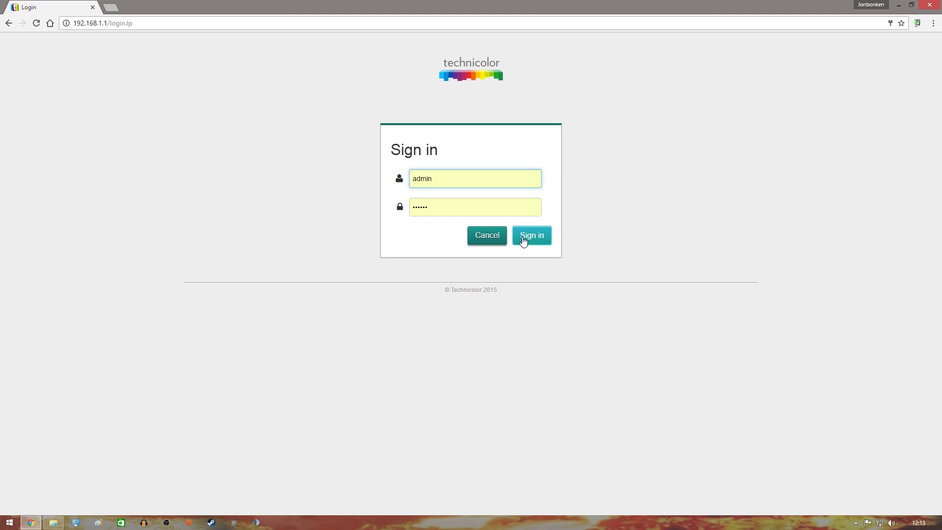
click(533, 236)
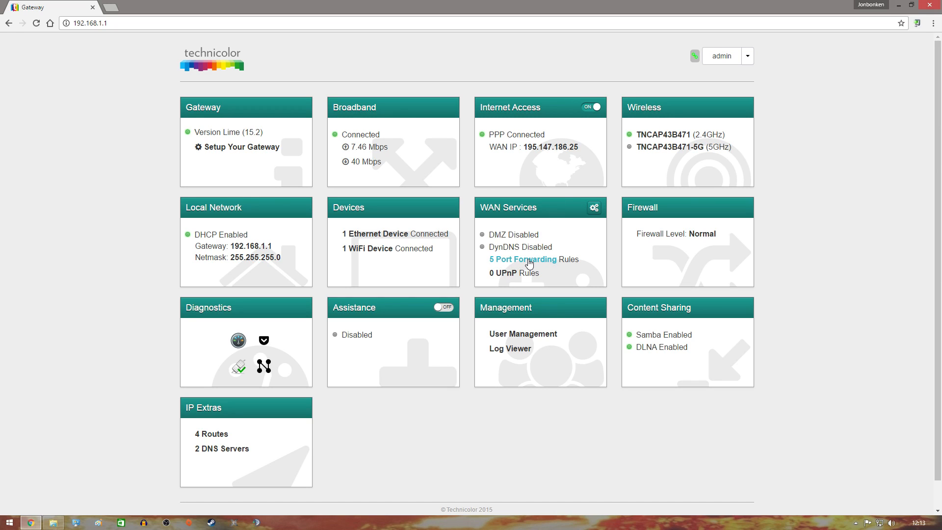
click(592, 209)
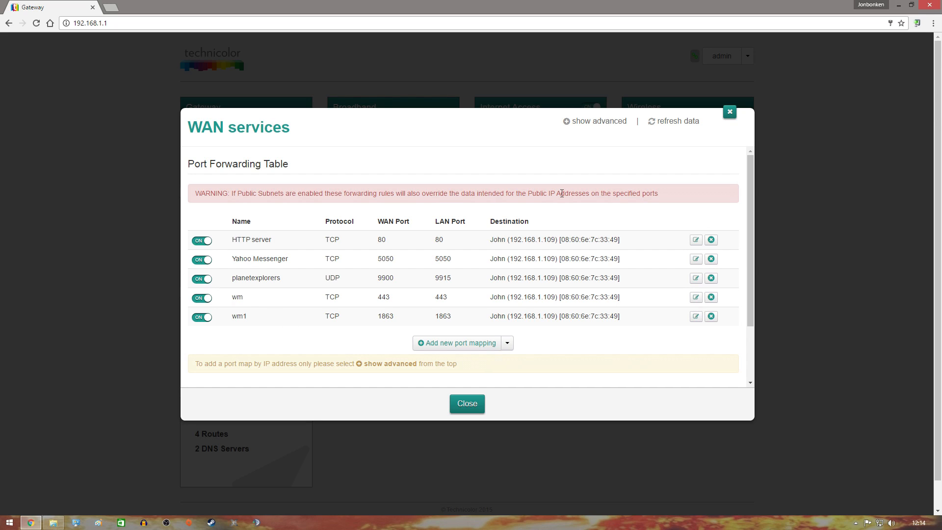
Reveal the advanced WAN services options.
click(595, 122)
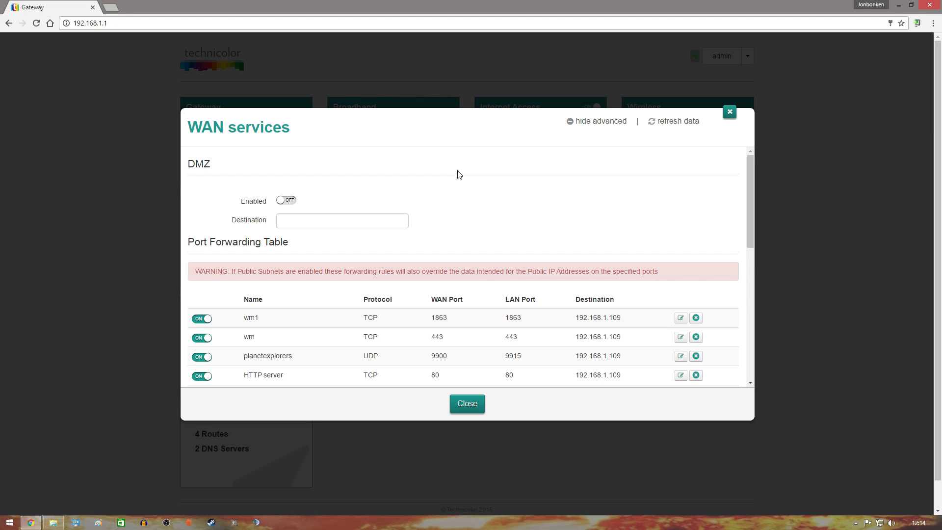
scroll(558, 365, down, 4)
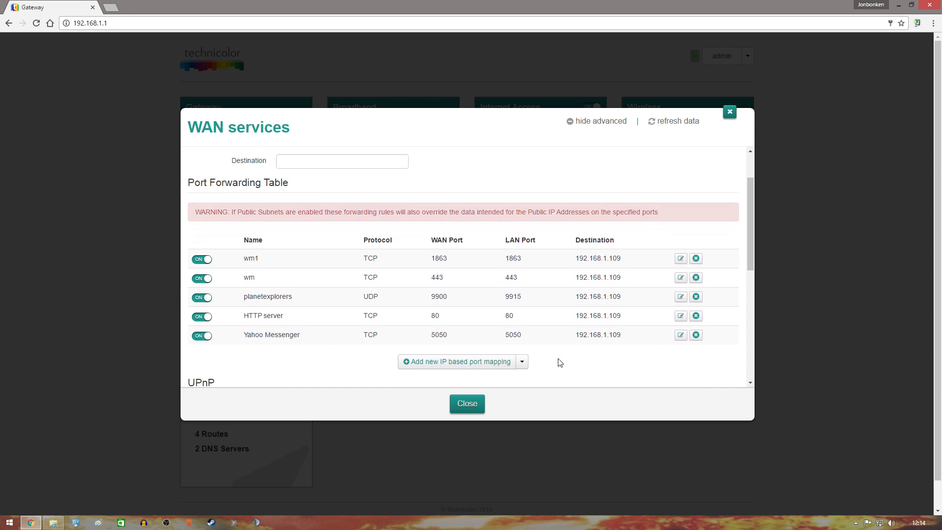
scroll(527, 340, down, 4)
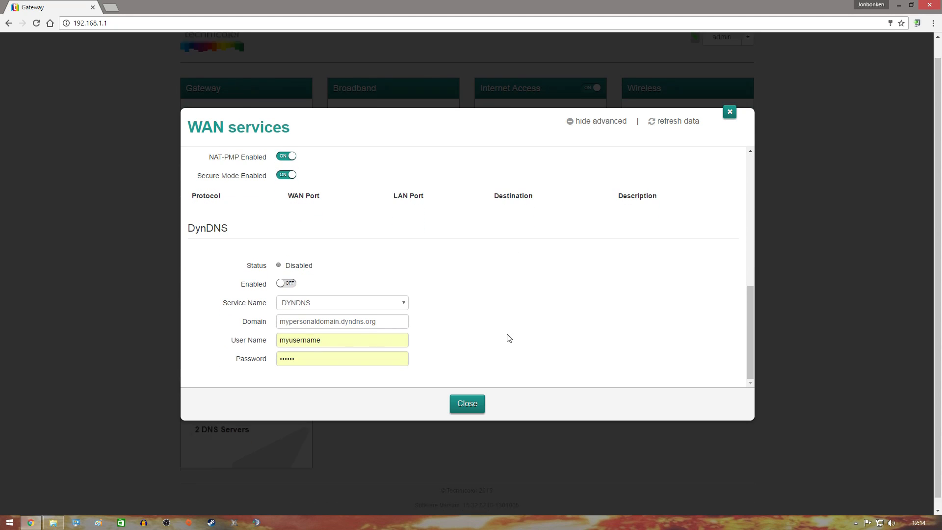
scroll(503, 340, up, 2)
scroll(502, 340, up, 4)
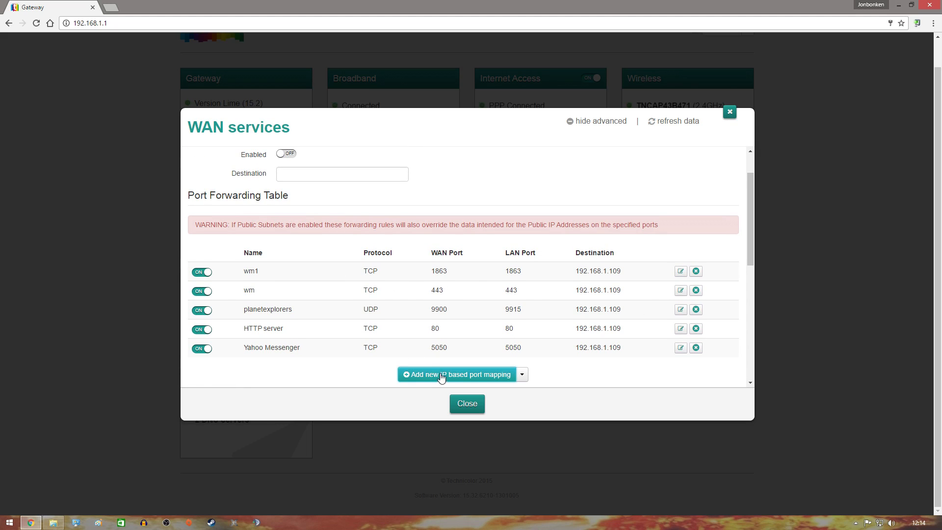
Add a preset HTTP server port mapping with TCP ports 80 to 80.
click(522, 375)
scroll(556, 338, down, 4)
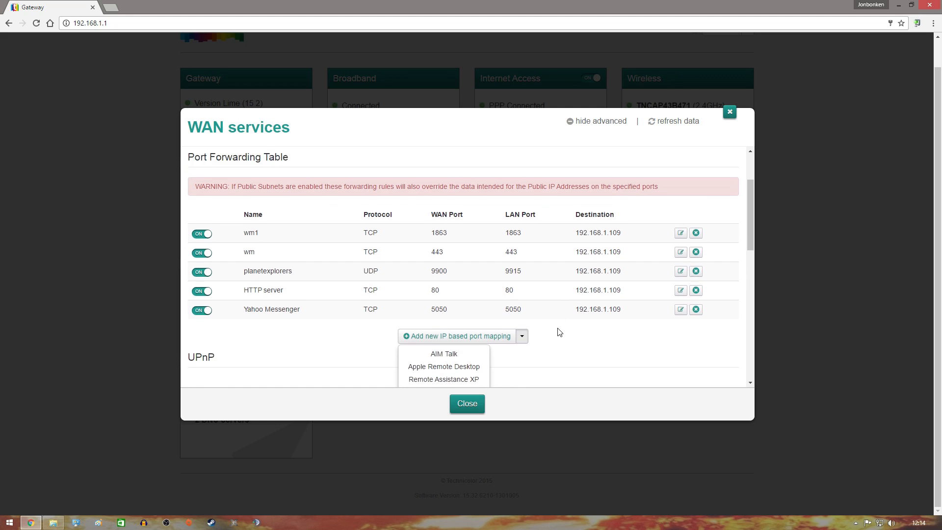
scroll(544, 301, down, 3)
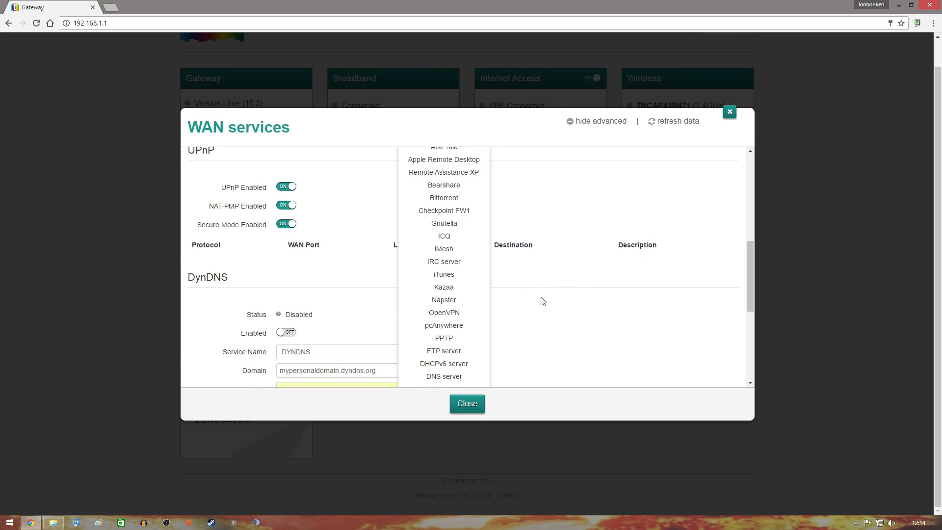
scroll(461, 348, down, 2)
scroll(463, 348, down, 2)
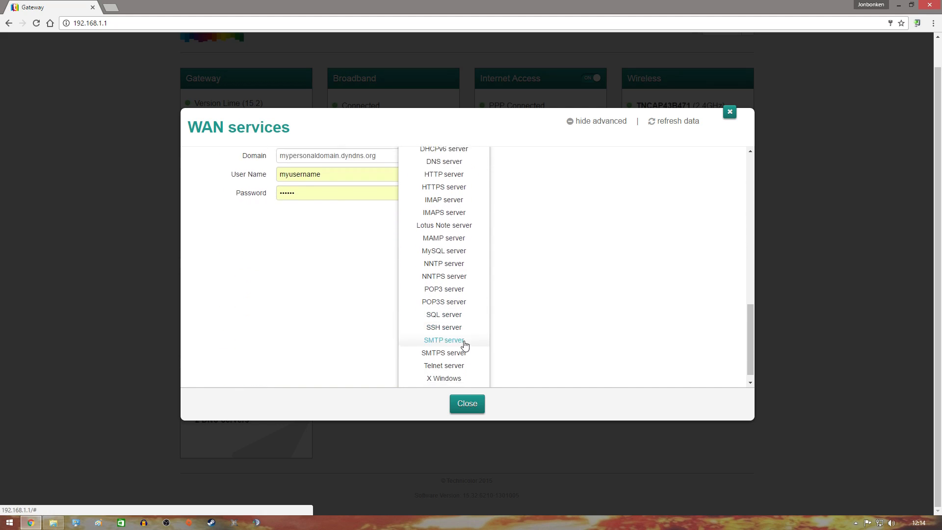
scroll(505, 334, up, 2)
scroll(505, 334, up, 1)
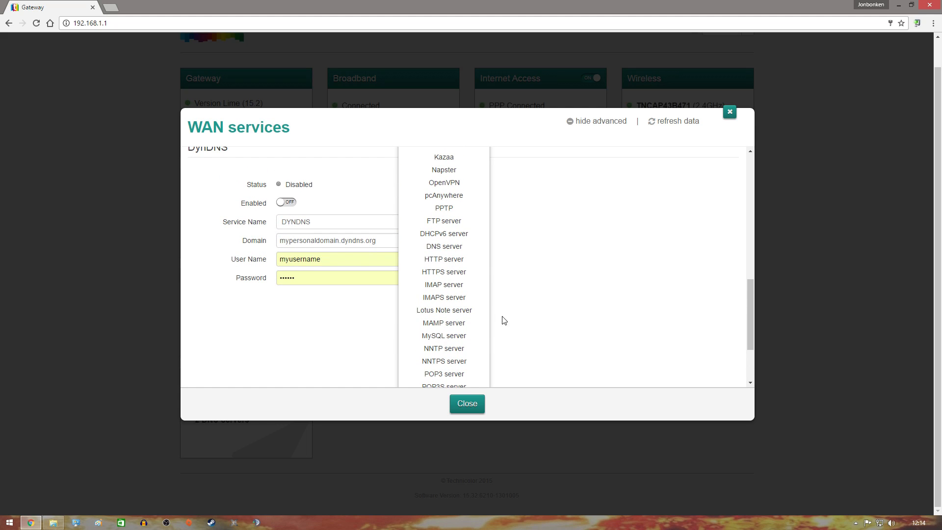
click(448, 260)
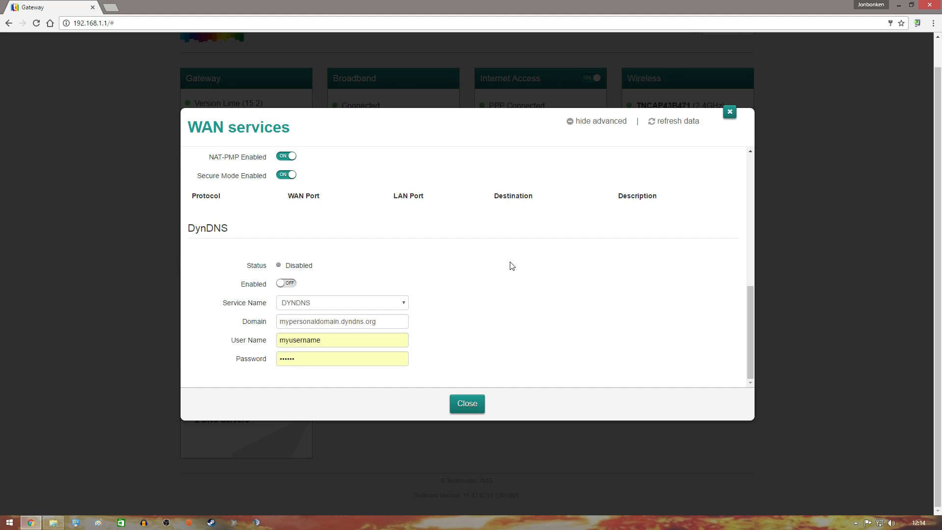
scroll(510, 269, up, 2)
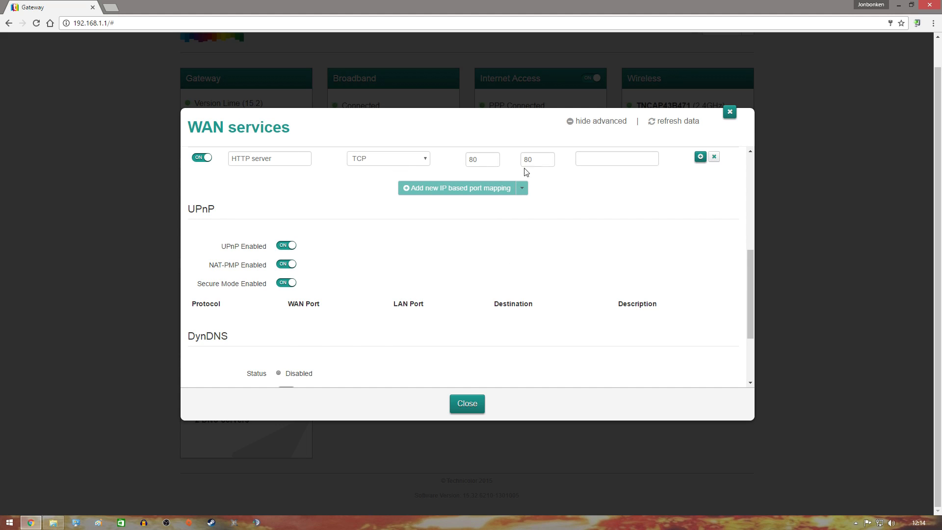
Select the mapping's WAN port value 80, snap the browser left, and open This PC.
click(481, 159)
double_click(756, 4)
drag(509, 12, 1, 23)
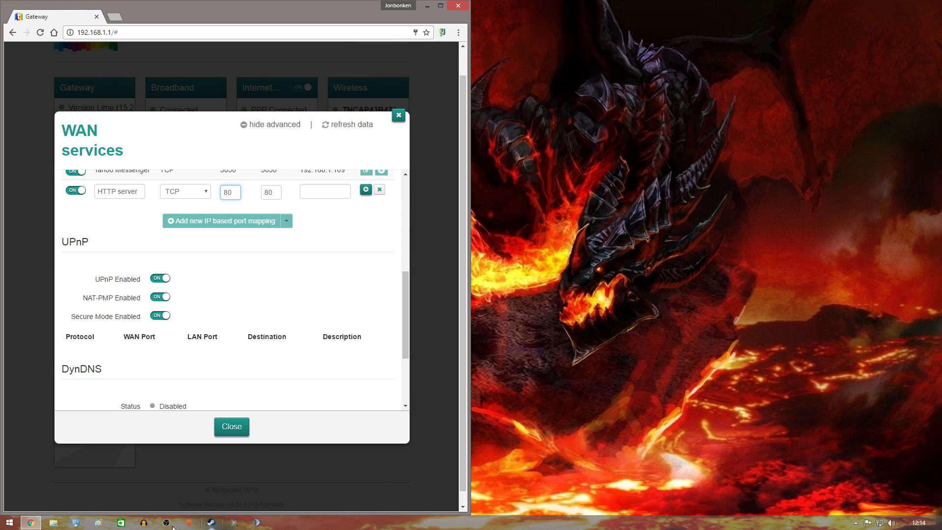
click(53, 523)
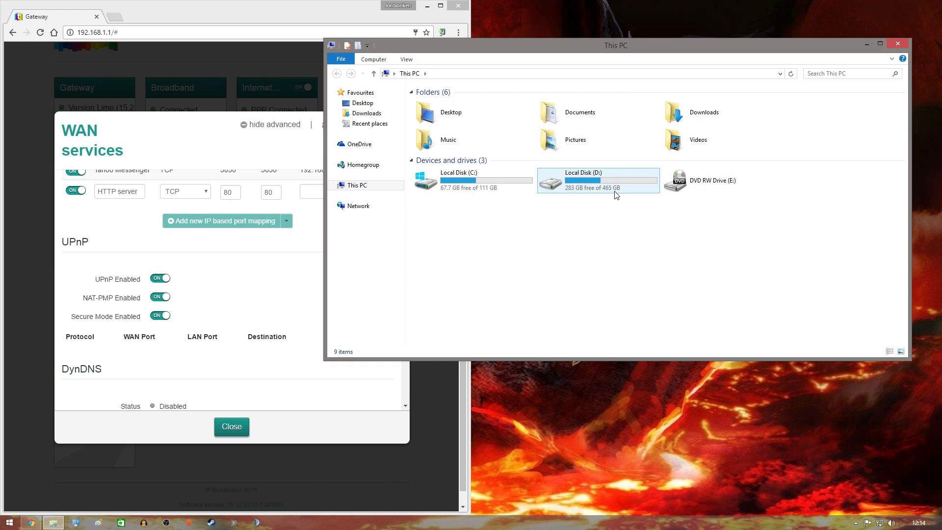
Browse to D:\SteamLibrary\steamapps\common\assettocorsa\server and launch acServerManager.
double_click(607, 178)
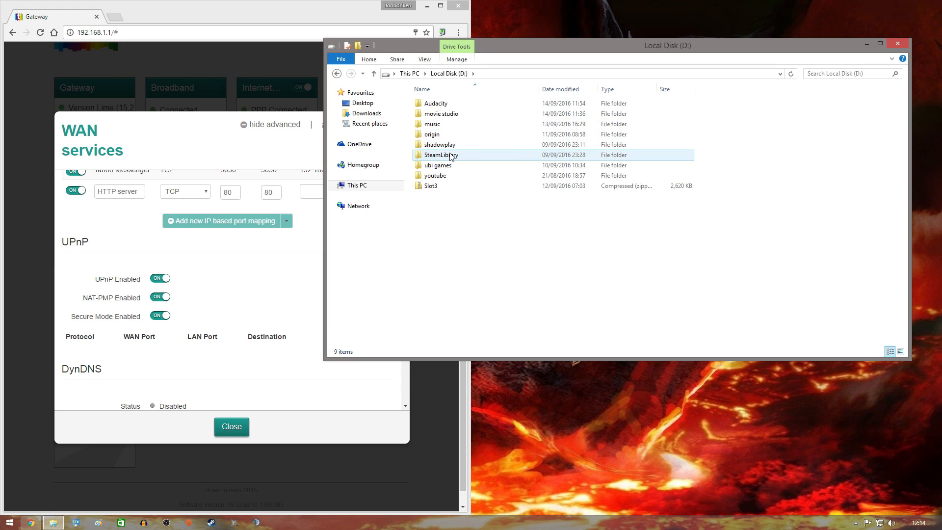
double_click(435, 155)
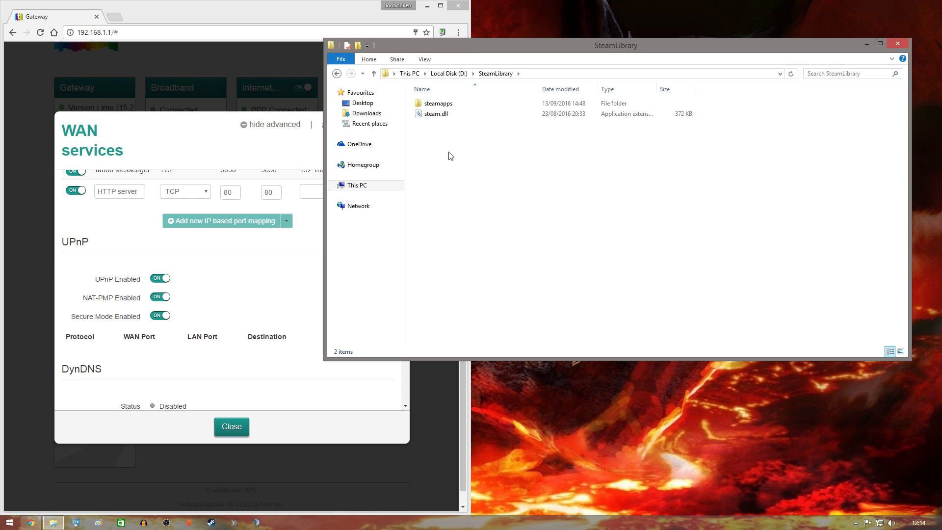
double_click(468, 102)
double_click(468, 103)
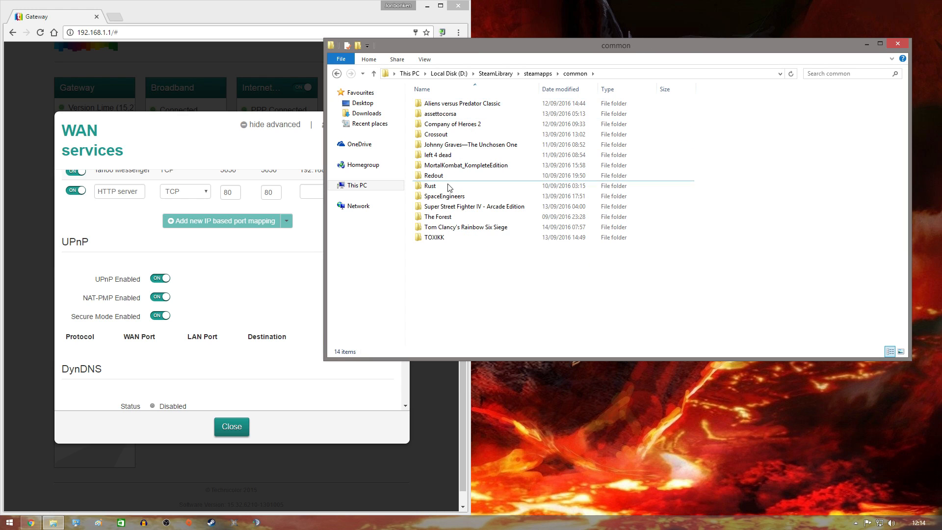
double_click(450, 114)
drag(549, 46, 685, 54)
click(620, 175)
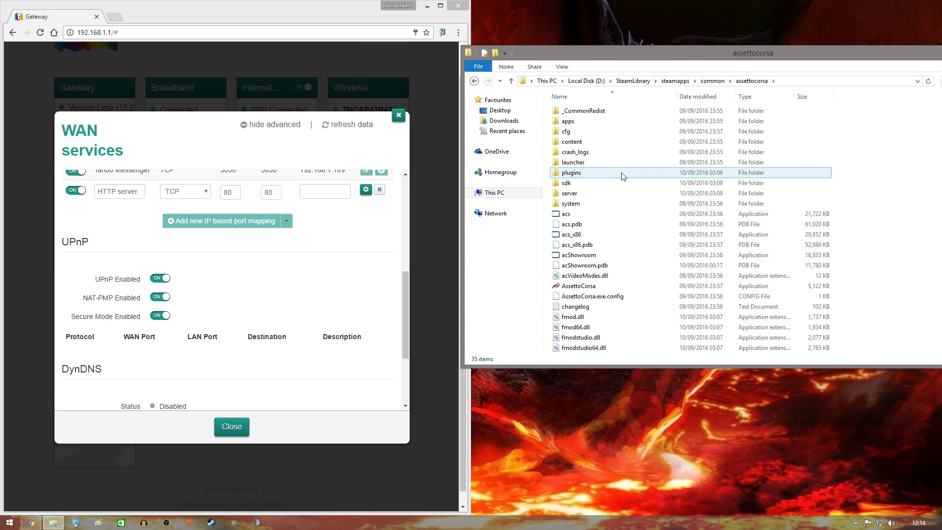
double_click(599, 193)
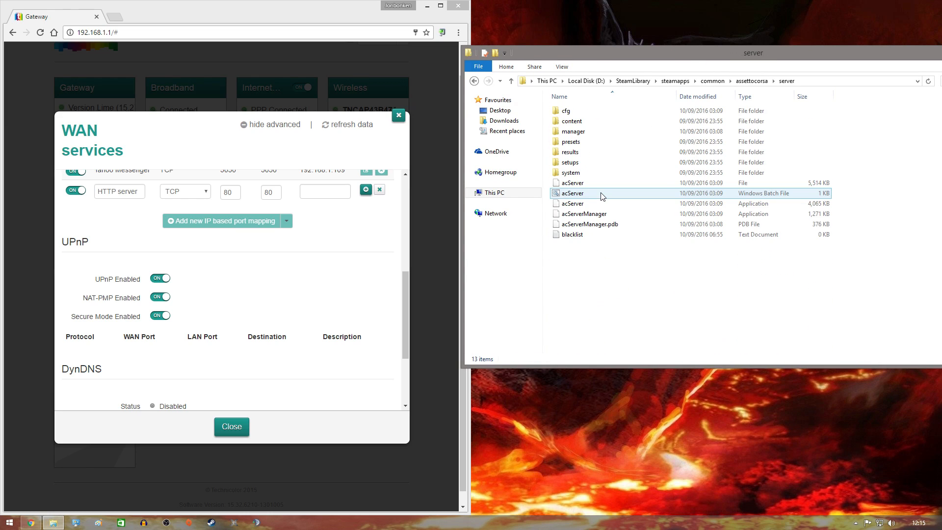
click(594, 217)
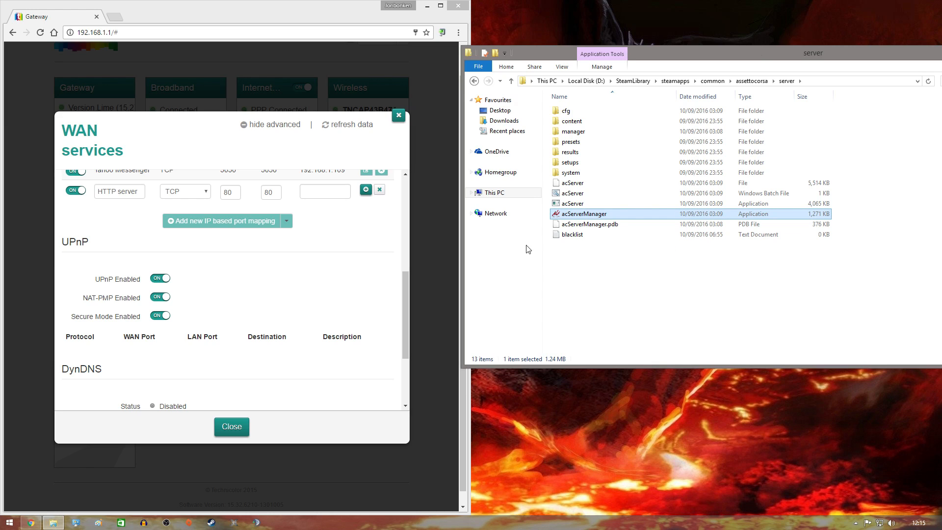
double_click(574, 215)
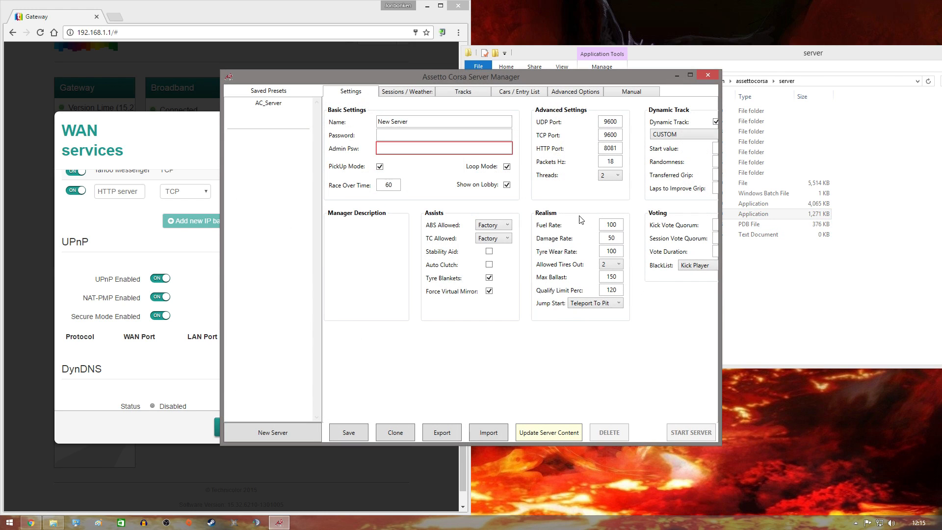
Place Server Manager beside the router page to match the WAN port to its 8081 HTTP port.
drag(616, 74, 669, 97)
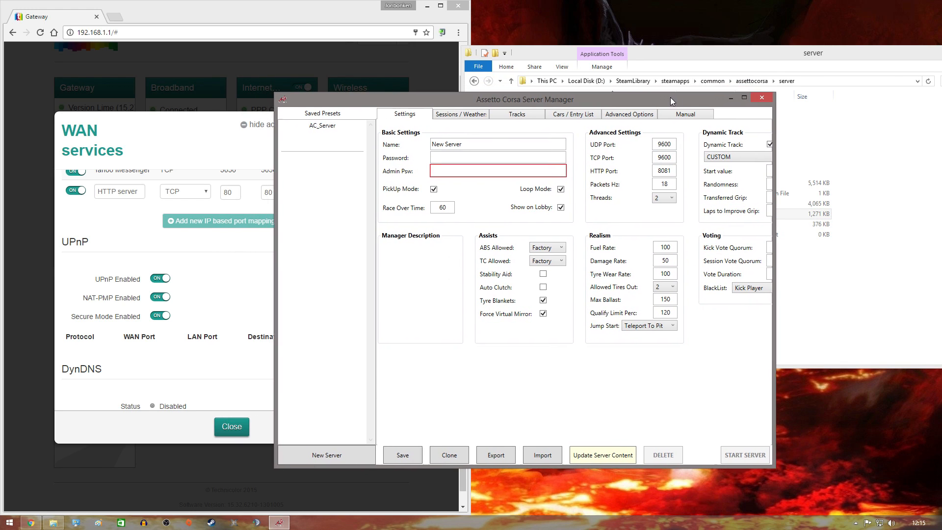
double_click(745, 100)
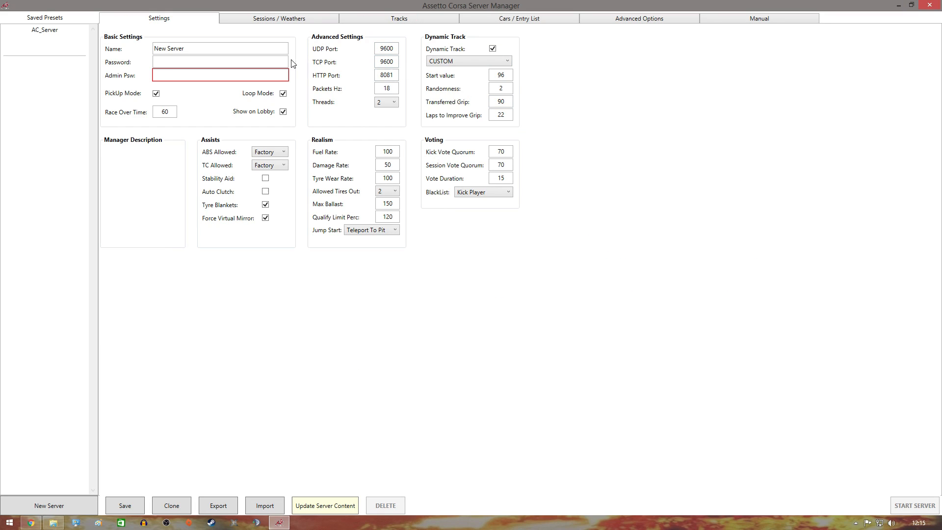
drag(378, 6, 623, 86)
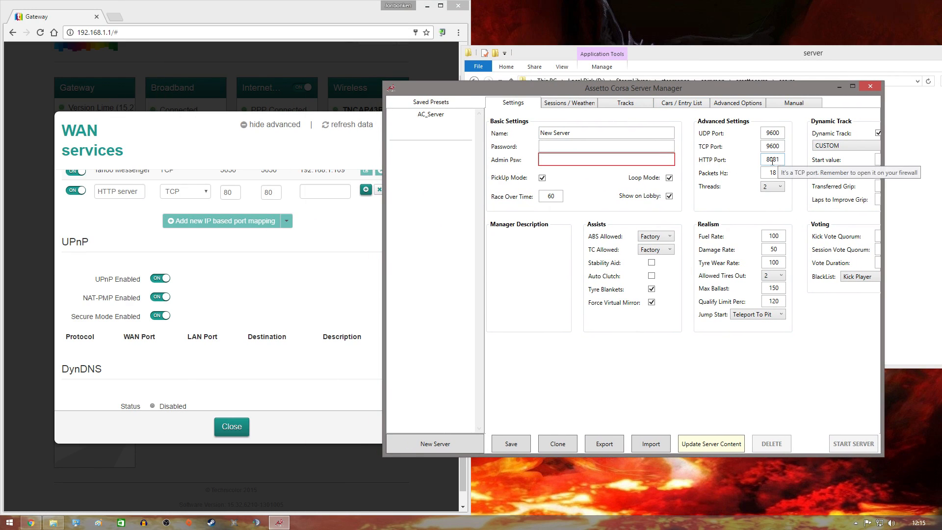
click(231, 193)
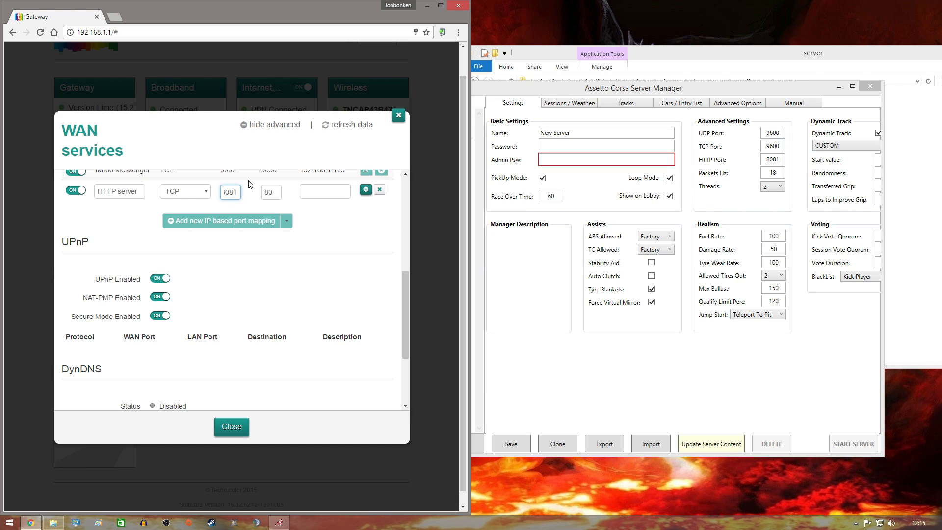
Set the HTTP server mapping's LAN port to 8081 and destination to 192.168.1.109.
click(276, 191)
text(81)
click(365, 189)
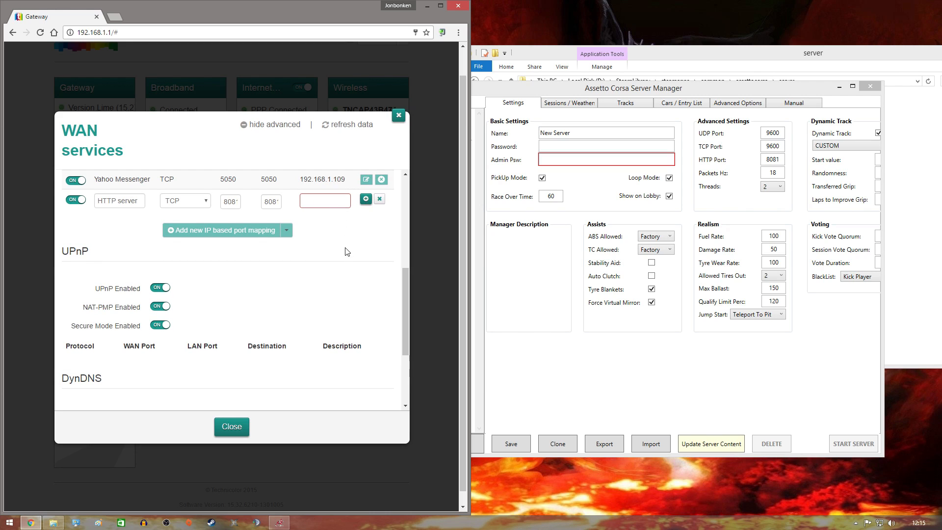
click(319, 205)
text(168.1.109)
Run ipconfig in an administrator Command Prompt to confirm IPv4 address 192.168.1.109.
right_click(9, 522)
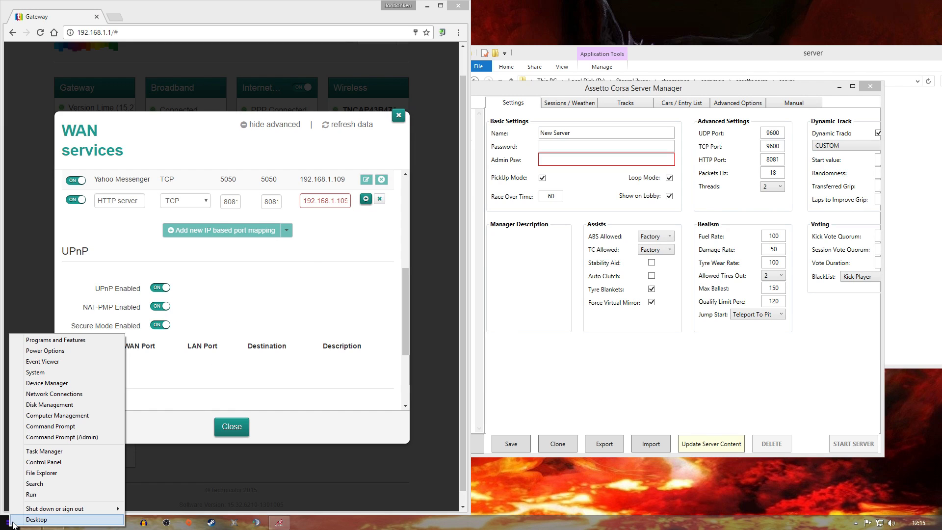
click(55, 437)
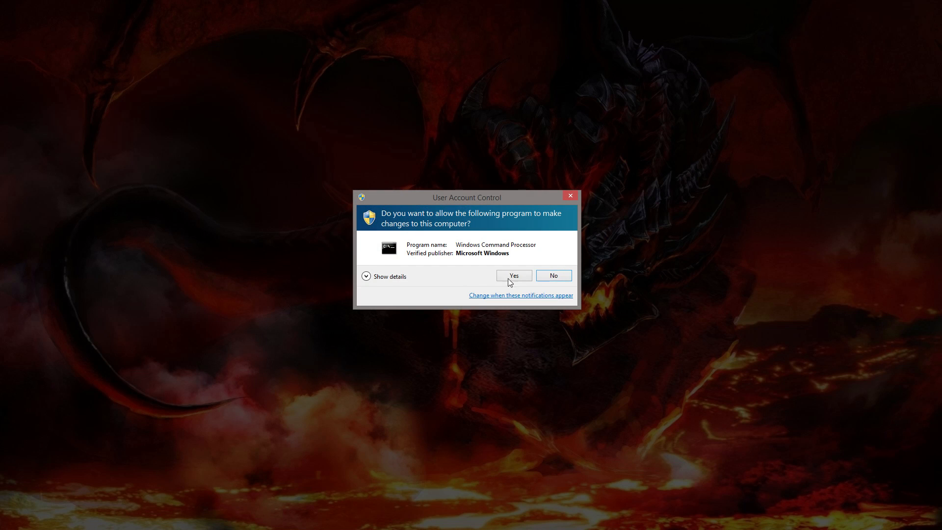
click(508, 275)
drag(309, 94, 674, 162)
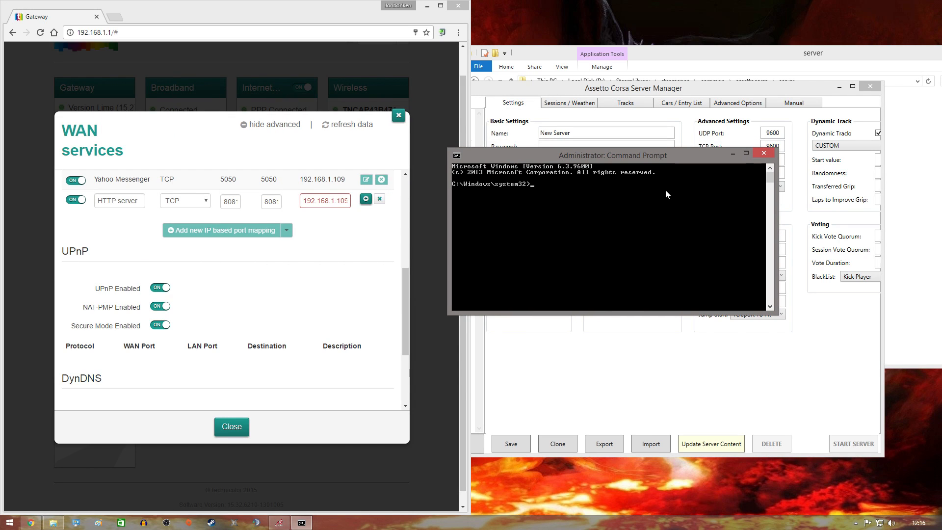
text(ipconfig)
key(Return)
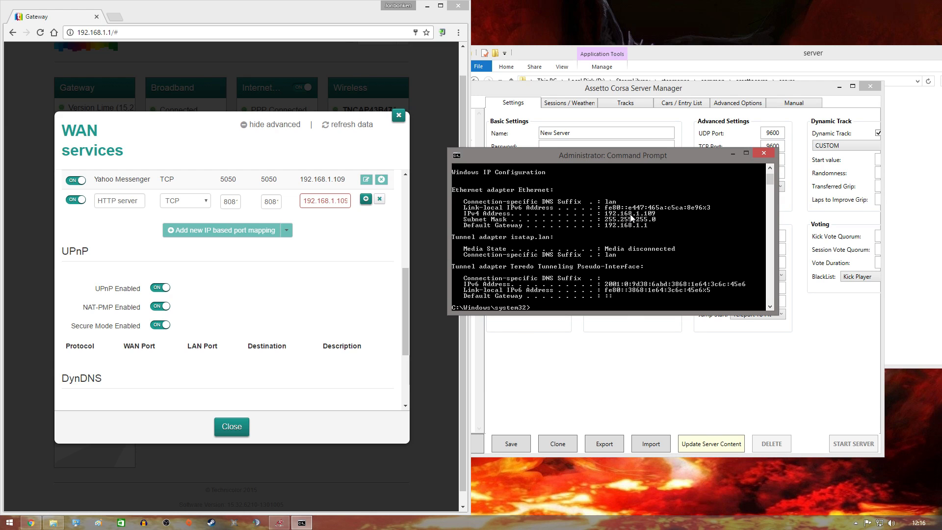
Close the Command Prompt and discard the unfinished HTTP server mapping row.
click(762, 154)
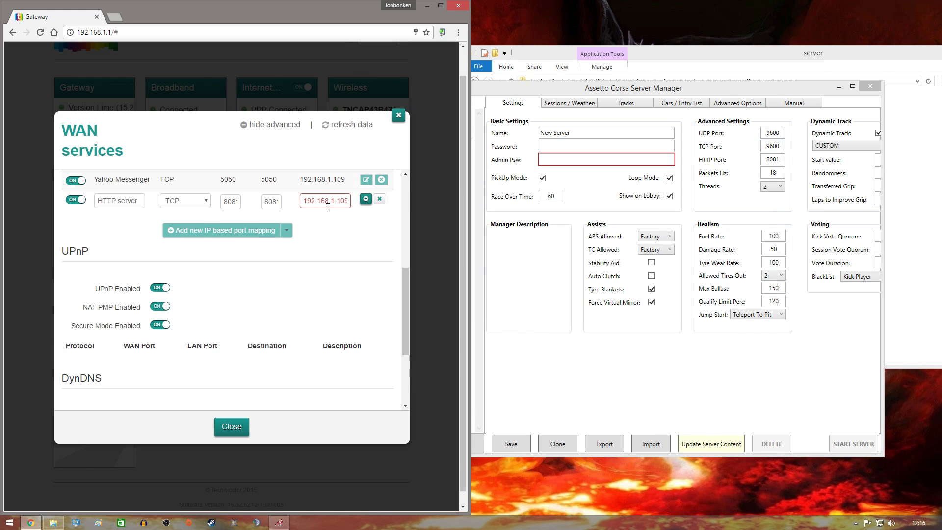
click(364, 202)
scroll(297, 195, down, 5)
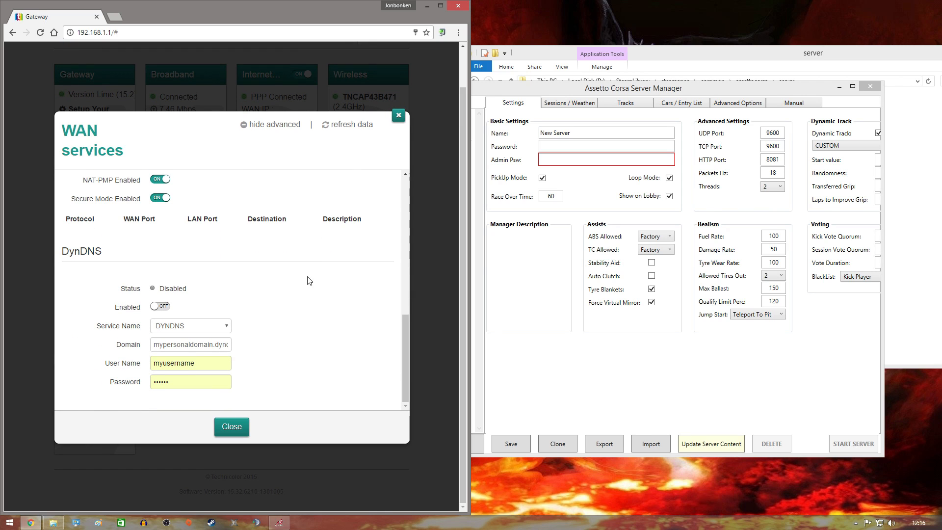
scroll(314, 269, up, 5)
scroll(314, 268, up, 3)
scroll(319, 257, down, 2)
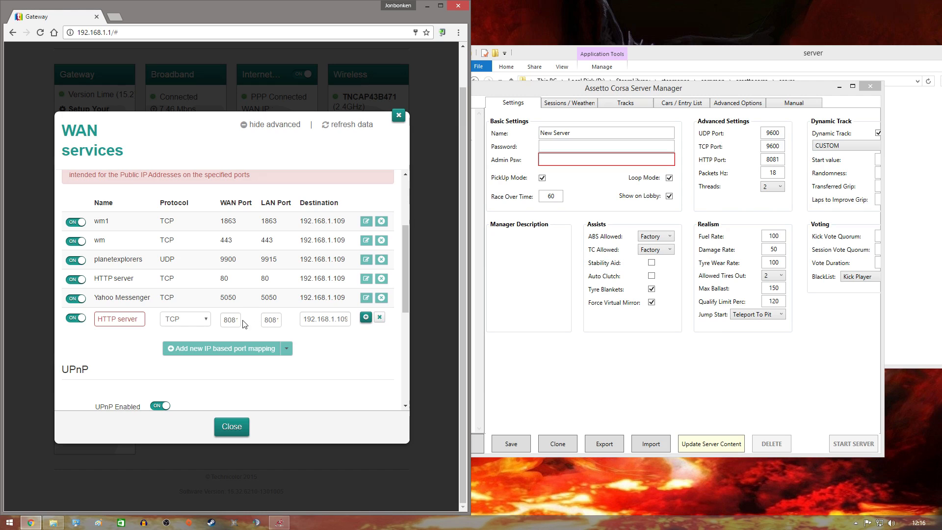
click(236, 319)
click(378, 318)
Edit the existing HTTP server rule to TCP 8081 to 8081 and apply it.
scroll(343, 327, down, 3)
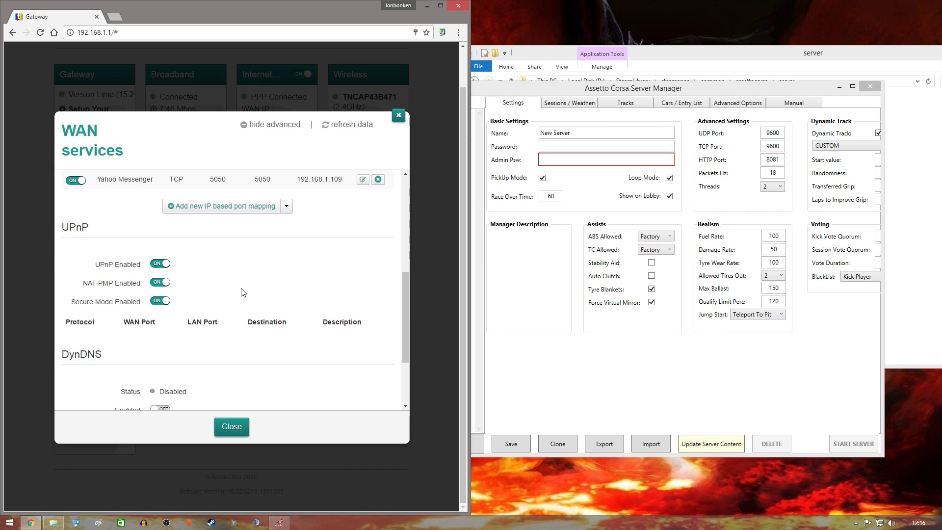
scroll(275, 309, up, 5)
scroll(274, 308, down, 1)
scroll(274, 308, down, 2)
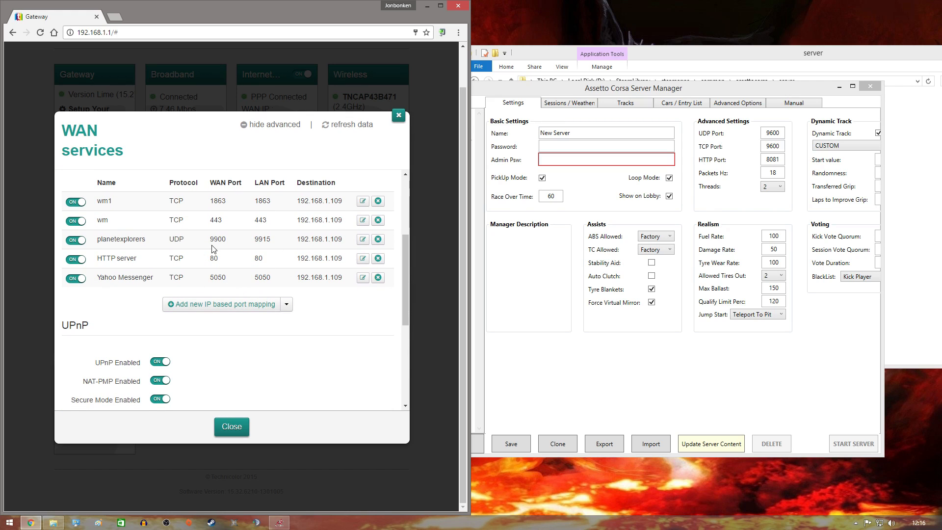
click(363, 259)
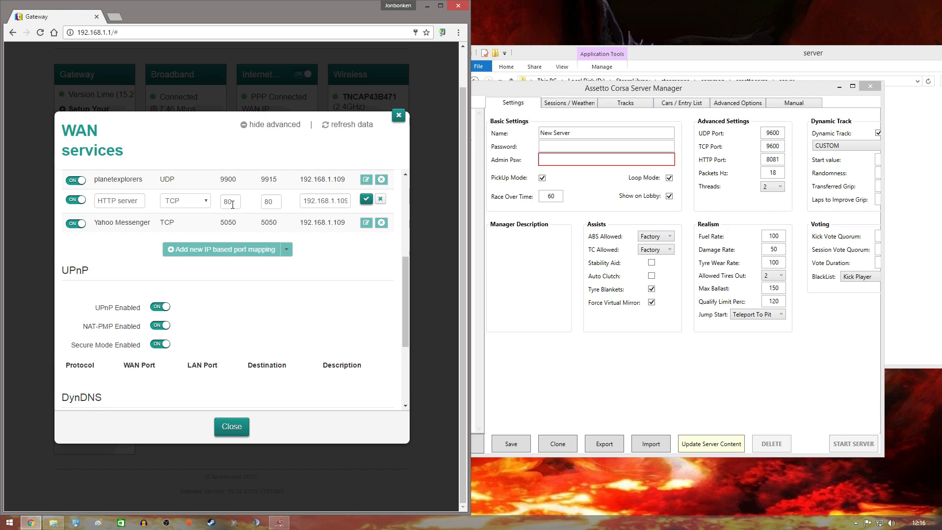
click(238, 202)
click(270, 202)
text(81)
click(366, 199)
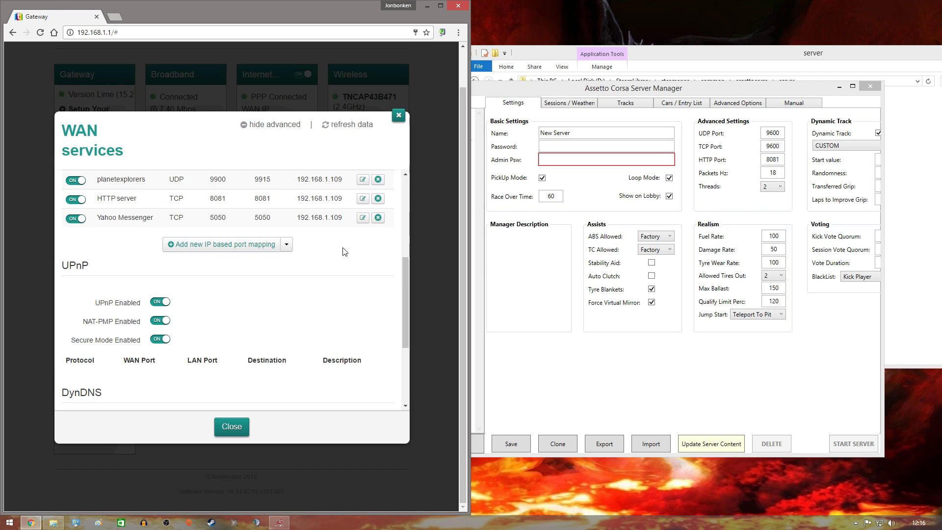
scroll(307, 283, up, 1)
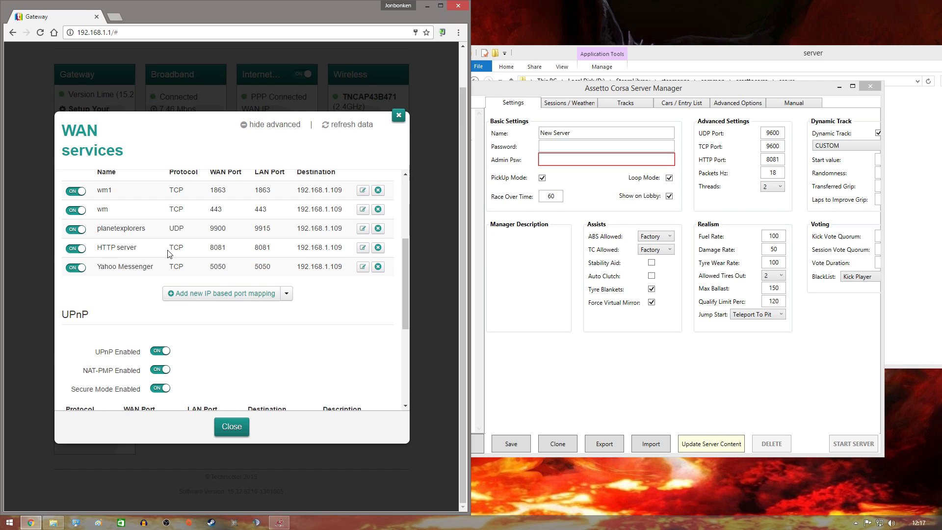
Start a new mapping named ac1 with protocol UDP and ports 9600 to 9600.
click(771, 166)
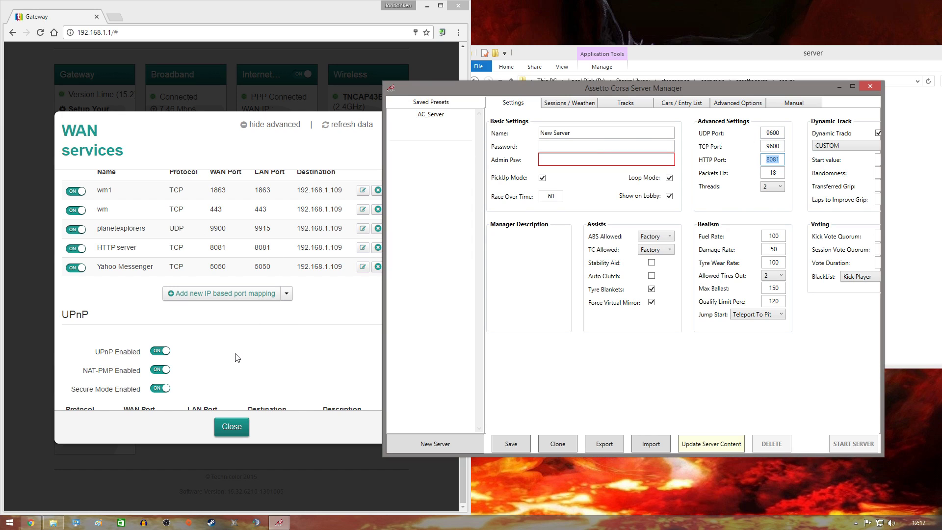
click(230, 294)
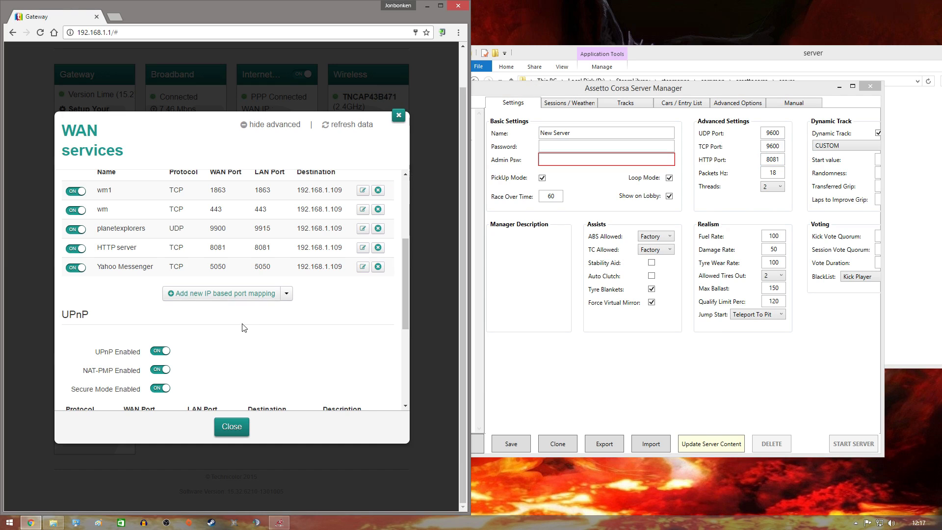
scroll(231, 289, up, 2)
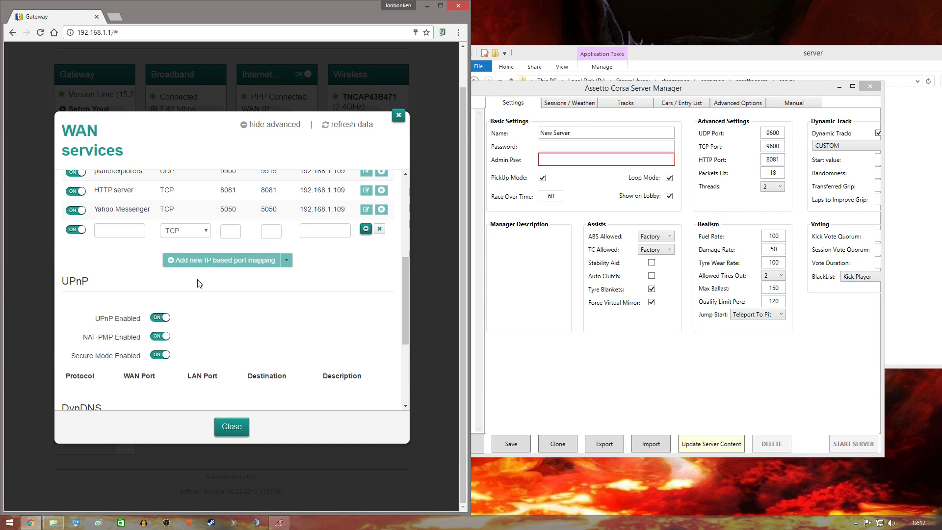
click(121, 280)
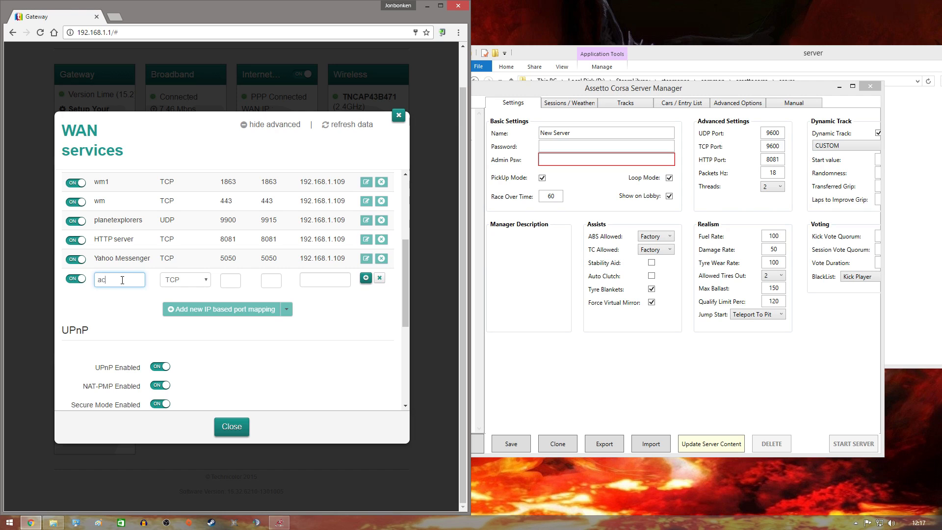
click(198, 281)
click(230, 280)
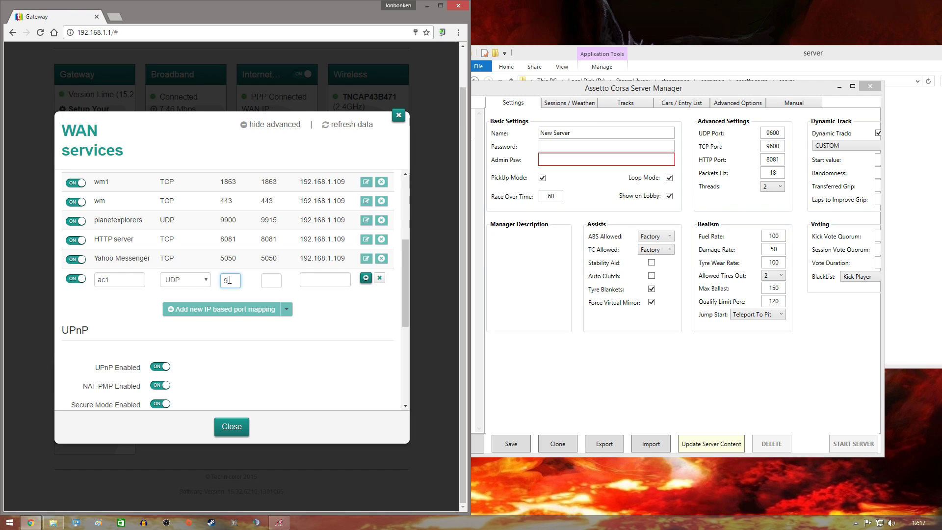
text(9600)
click(265, 280)
text(96)
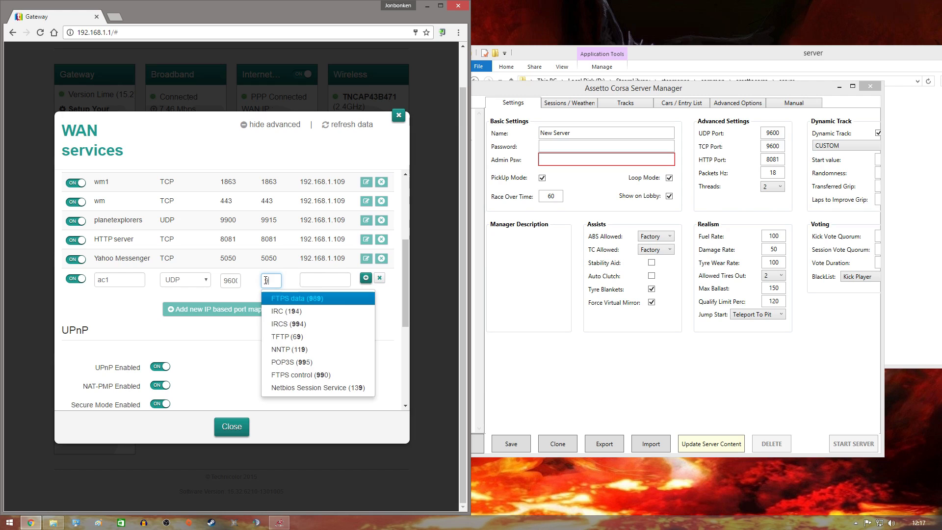
Copy 192.168.1.109 into the ac1 destination field and save the rule.
click(314, 281)
drag(345, 257, 302, 256)
right_click(314, 257)
click(325, 266)
click(319, 280)
right_click(318, 280)
click(343, 342)
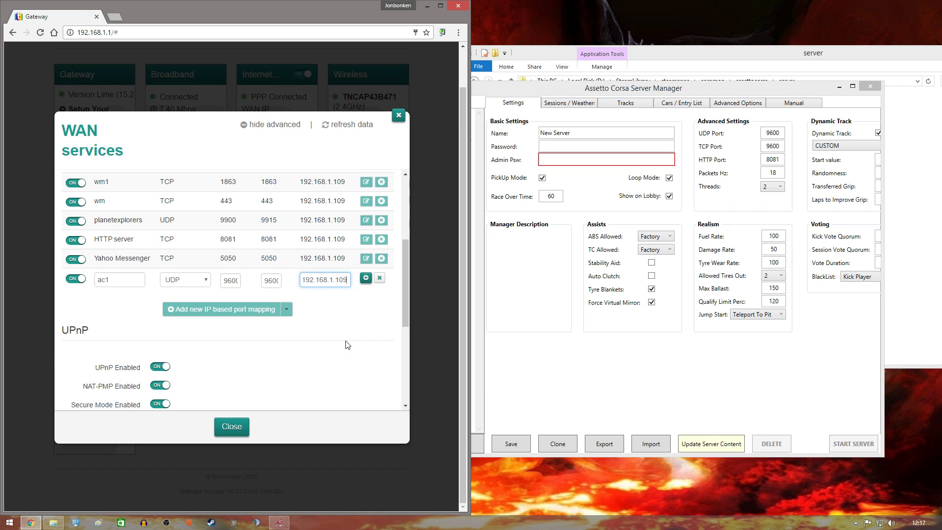
click(366, 278)
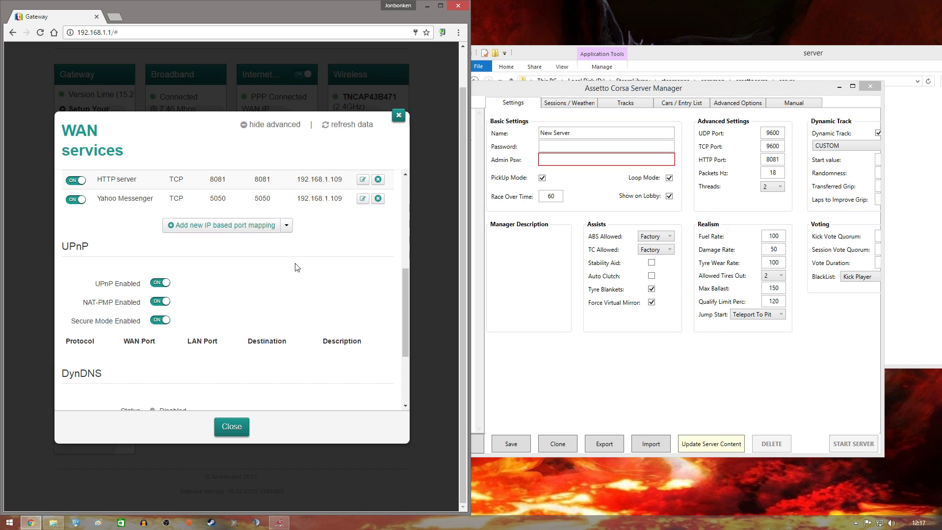
scroll(296, 269, down, 1)
scroll(296, 269, up, 3)
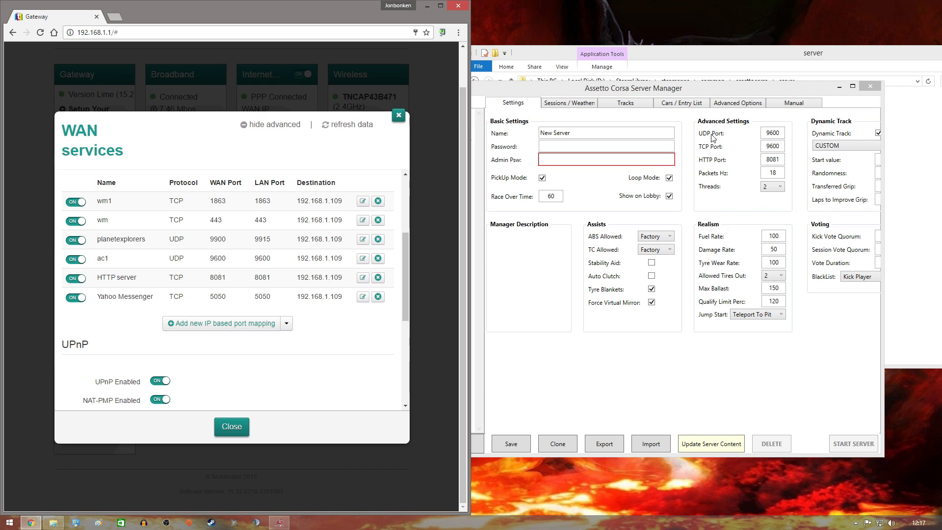
Add the ac2 rule forwarding TCP 9600 to 9600 on pasted destination 192.168.1.109.
click(220, 324)
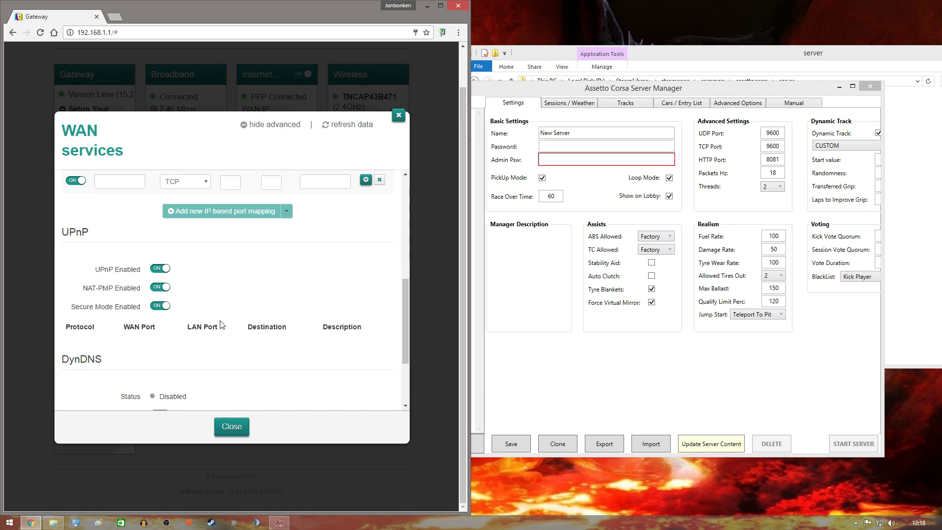
click(121, 183)
click(229, 183)
text(9600)
click(263, 180)
text(9600)
right_click(313, 183)
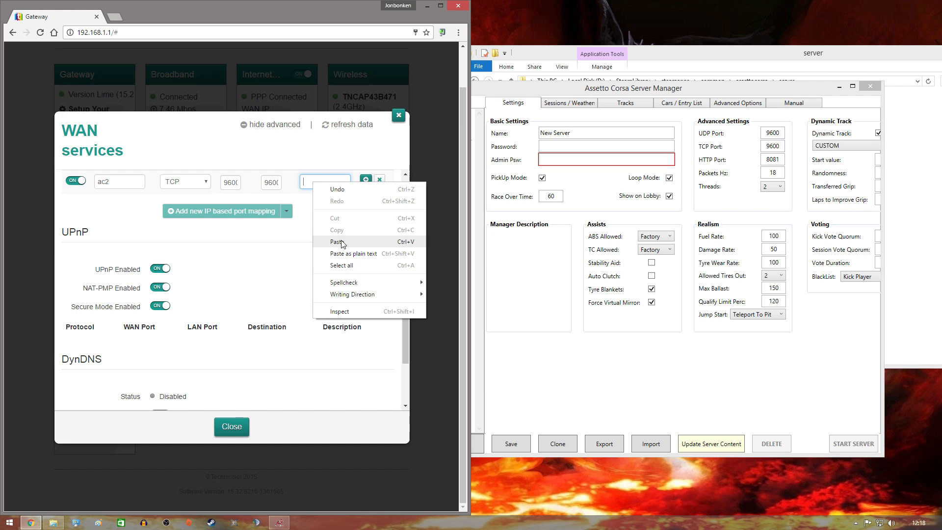
click(343, 240)
click(224, 133)
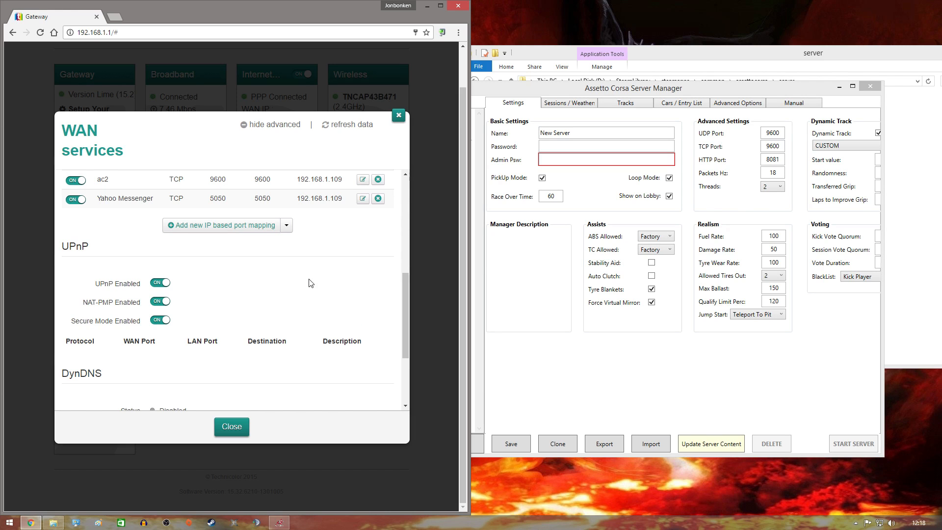
scroll(319, 314, up, 4)
scroll(325, 318, down, 1)
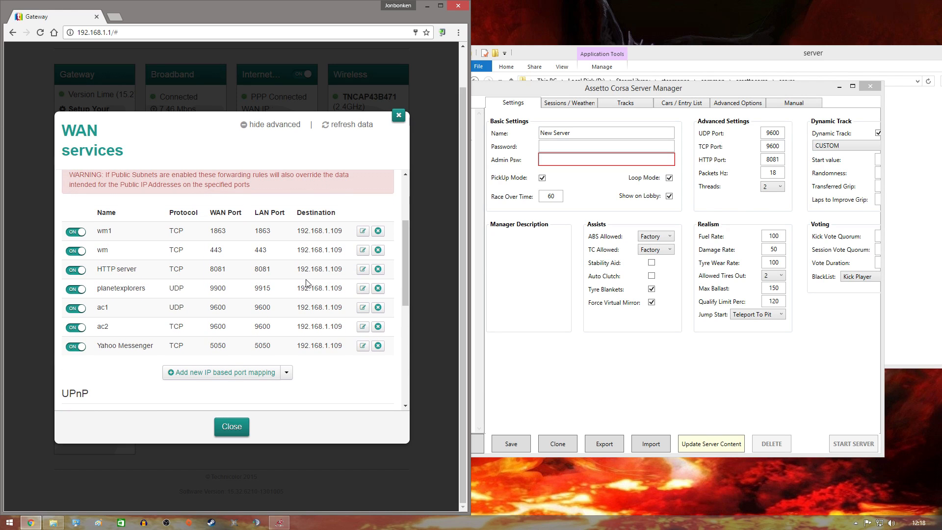
Review the WAN services settings and close them, leaving 7 port forwarding rules listed.
scroll(256, 274, down, 1)
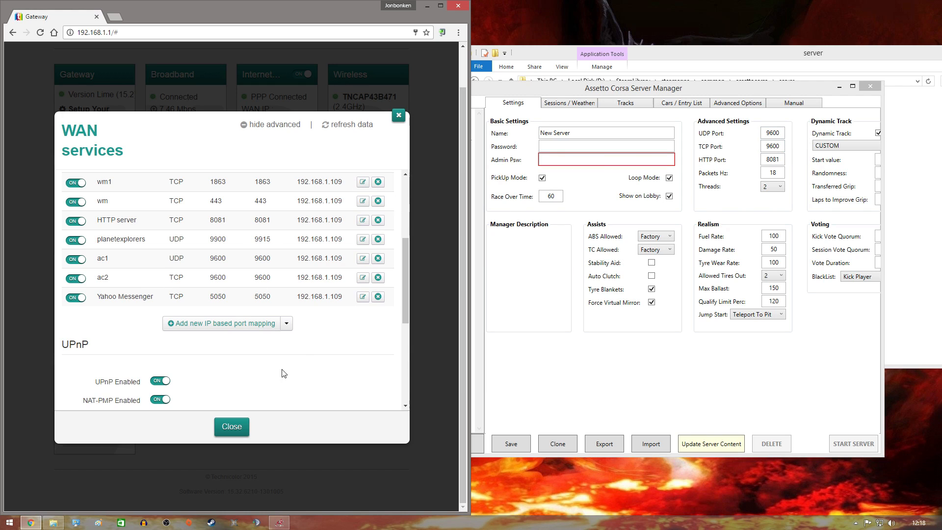
scroll(269, 403, down, 2)
scroll(268, 402, up, 2)
scroll(282, 378, down, 4)
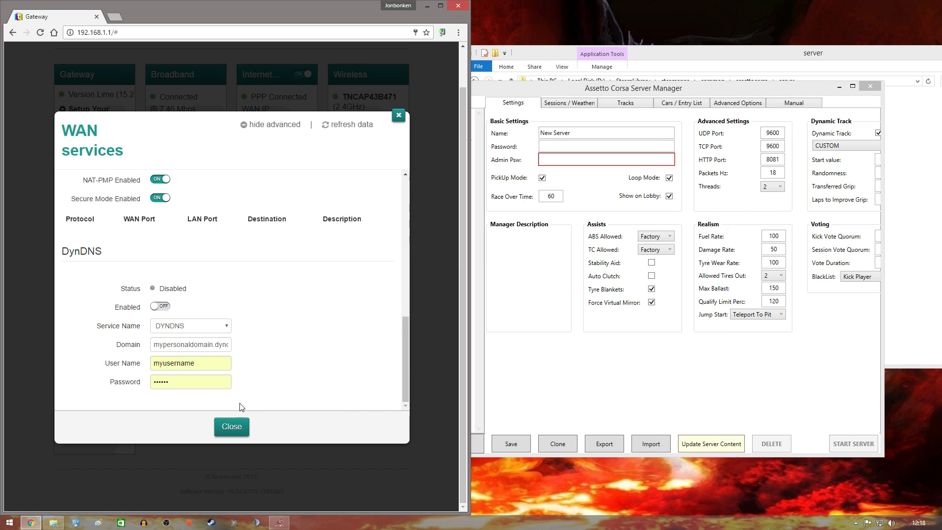
click(233, 428)
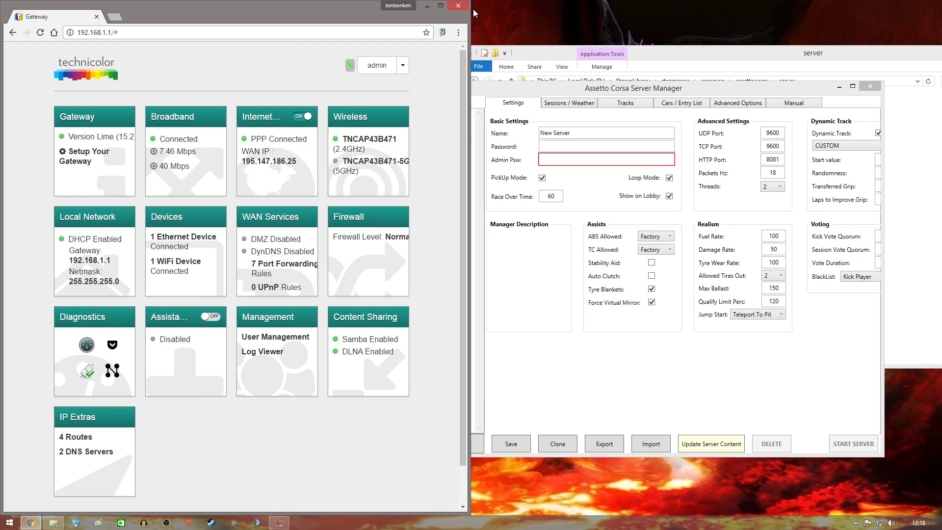
Close the browser and maximise the Assetto Corsa Server Manager window.
click(458, 7)
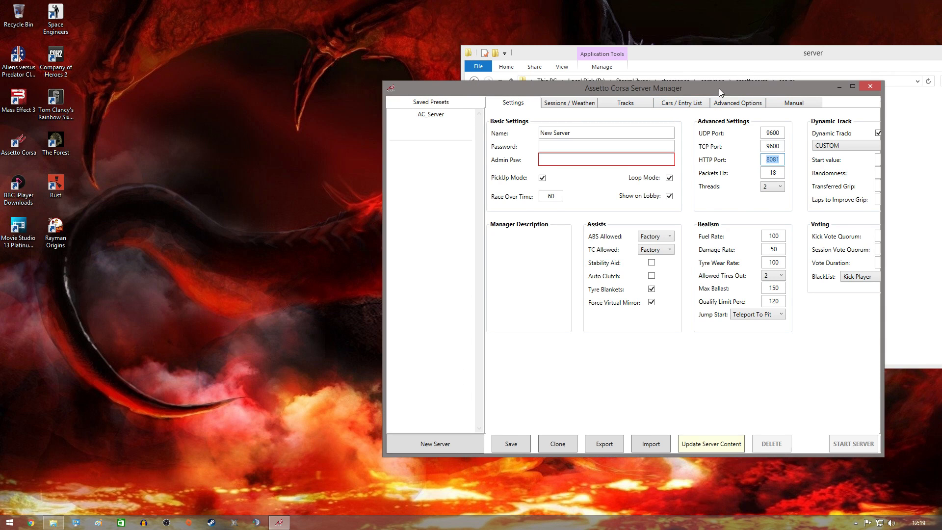
drag(720, 89, 560, 102)
click(693, 102)
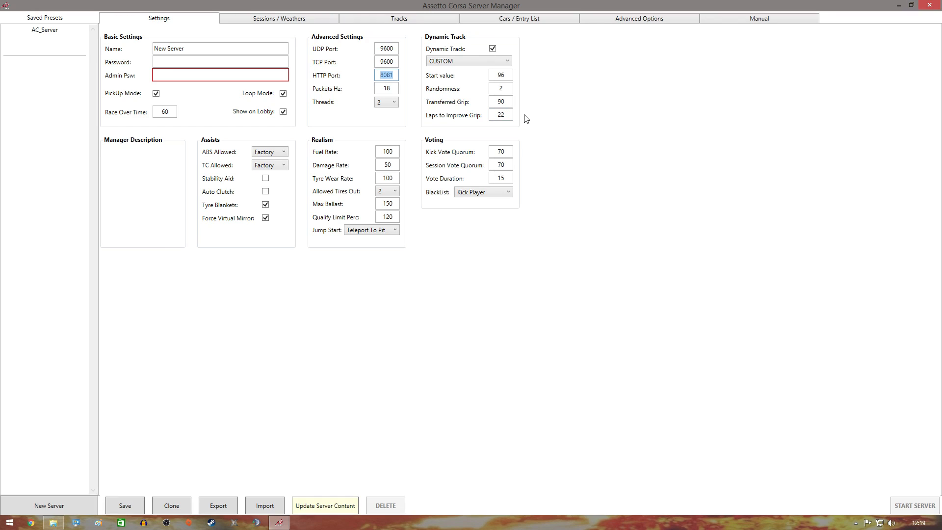
Re-enter the server name and fill in the admin and join password fields.
click(185, 49)
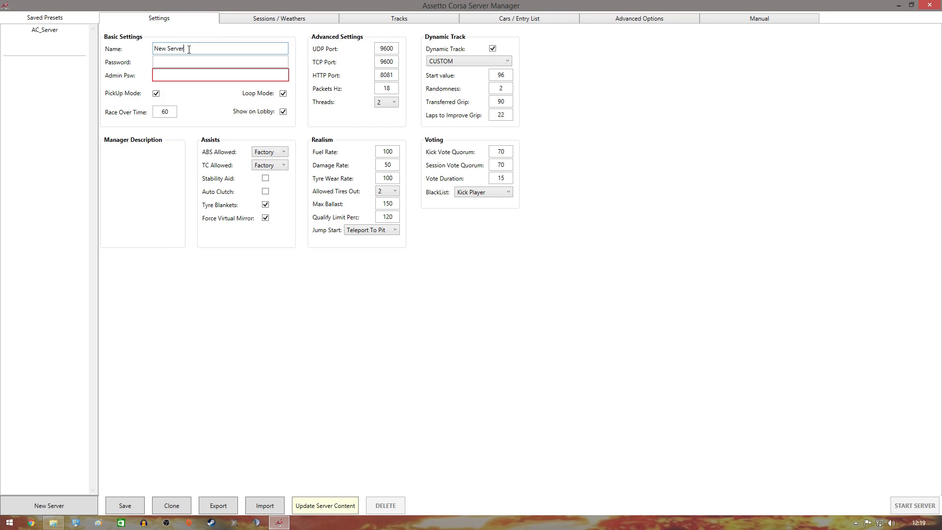
key(BackSpace)
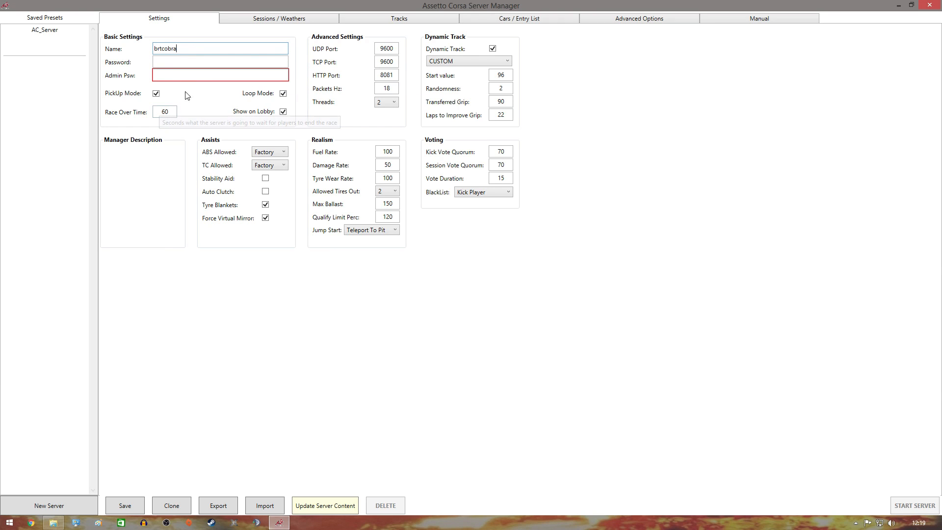
click(176, 75)
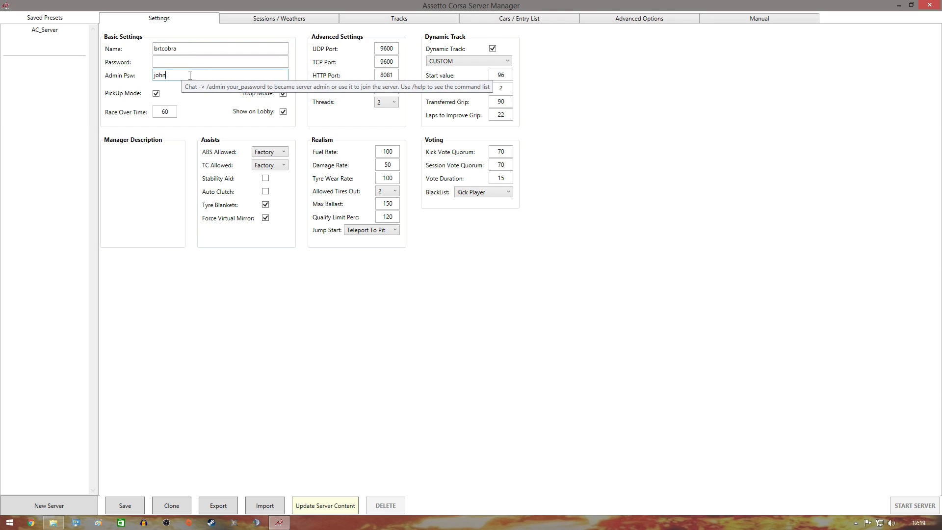
click(183, 59)
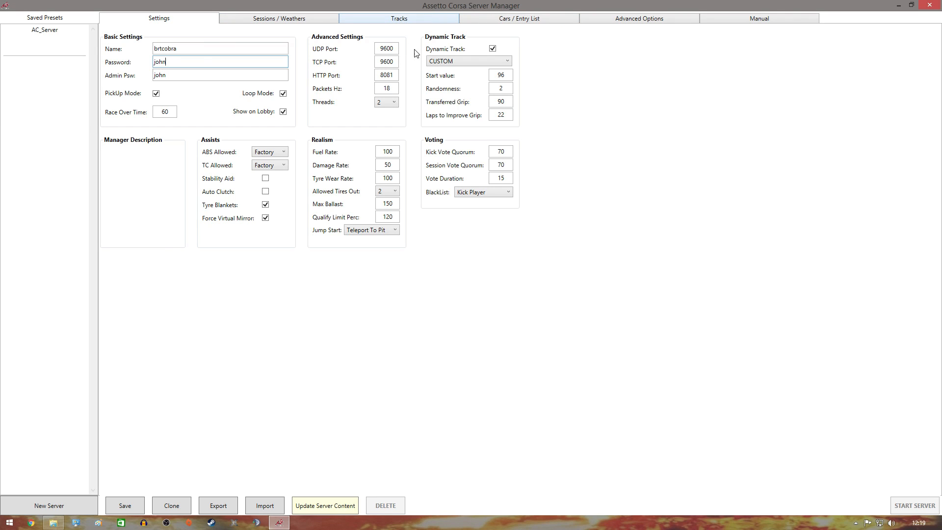
click(409, 20)
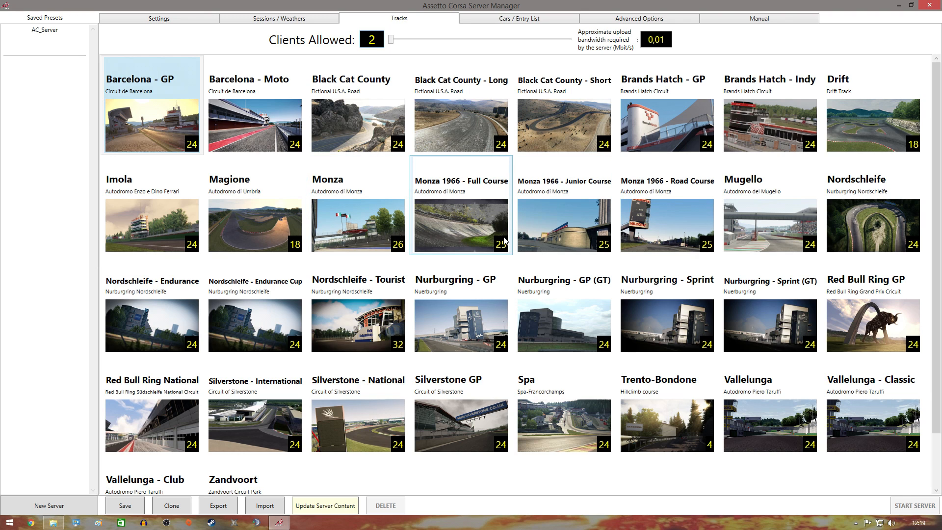
Pick Brands Hatch - Indy from the track grid as the server's track.
scroll(505, 234, down, 2)
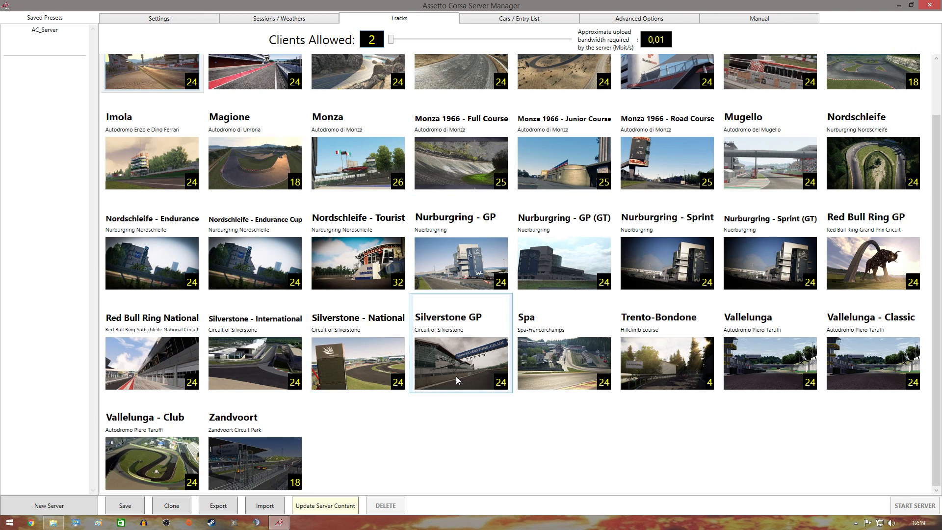
scroll(481, 366, up, 2)
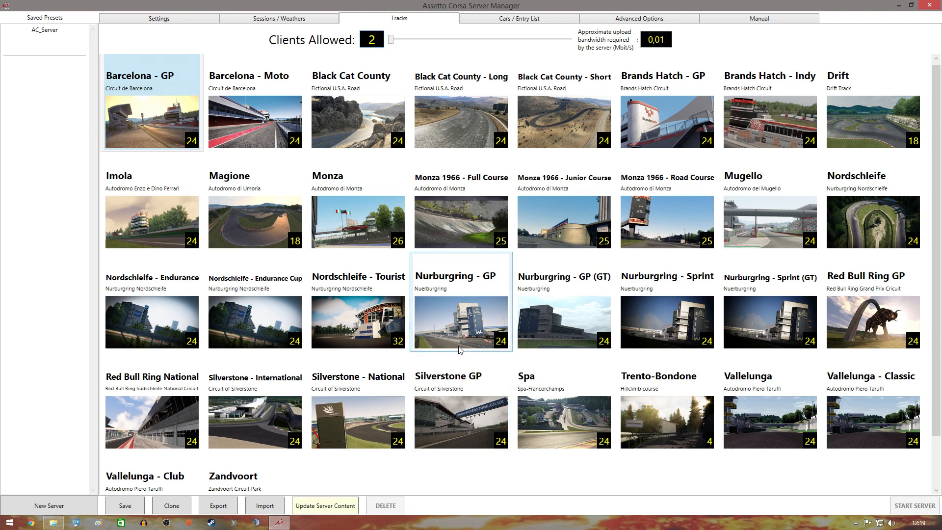
scroll(422, 364, down, 2)
scroll(520, 318, up, 2)
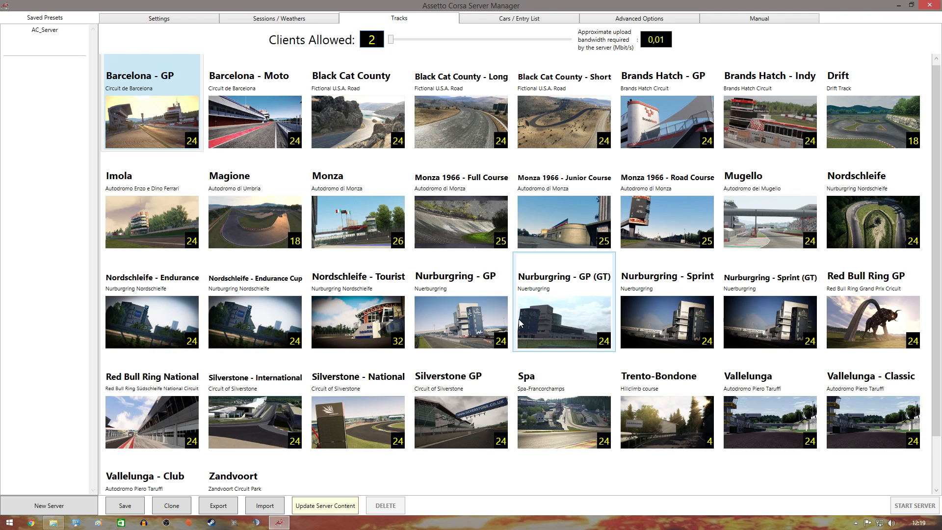
click(780, 114)
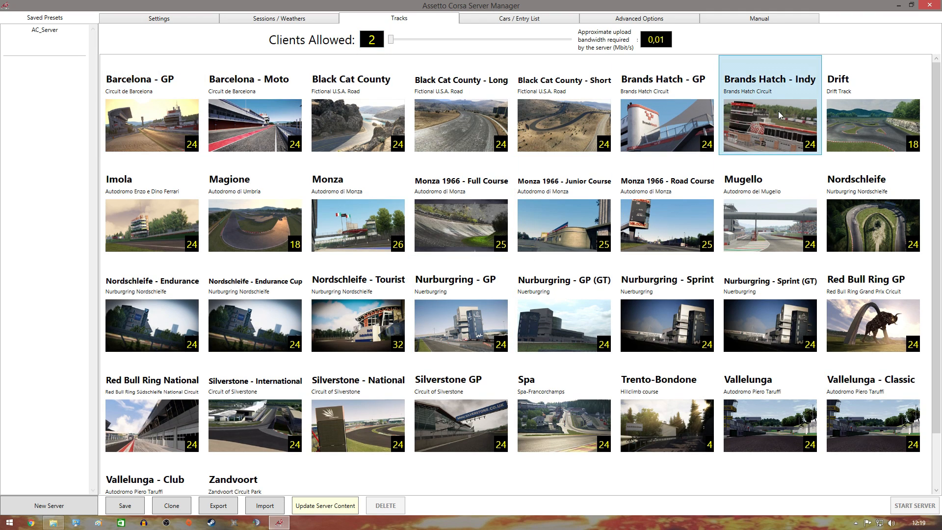
click(509, 22)
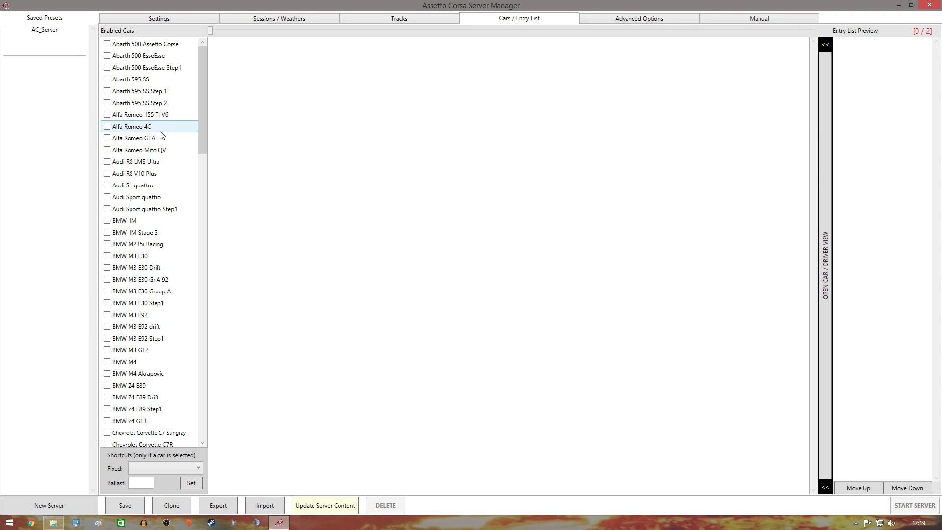
Enable the Ferrari SF15-T in the server's car list.
scroll(160, 133, down, 8)
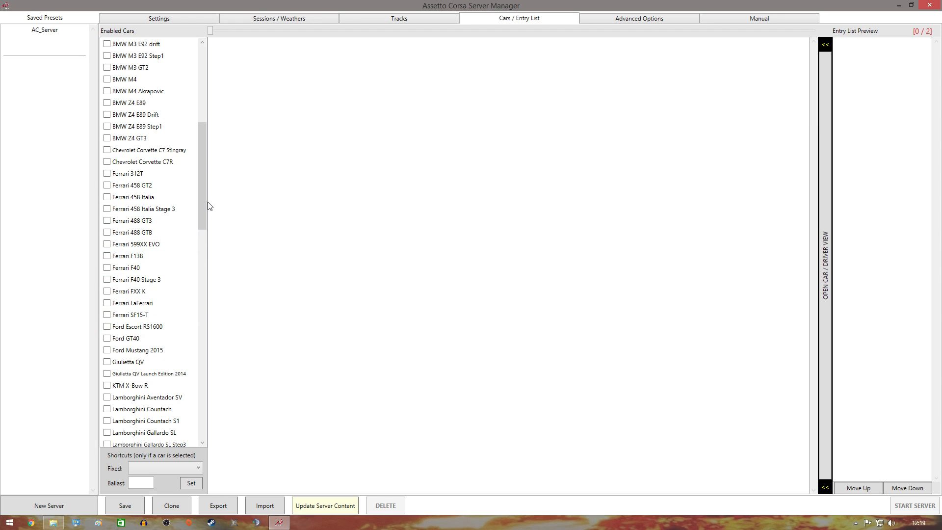
drag(202, 199, 204, 205)
click(107, 303)
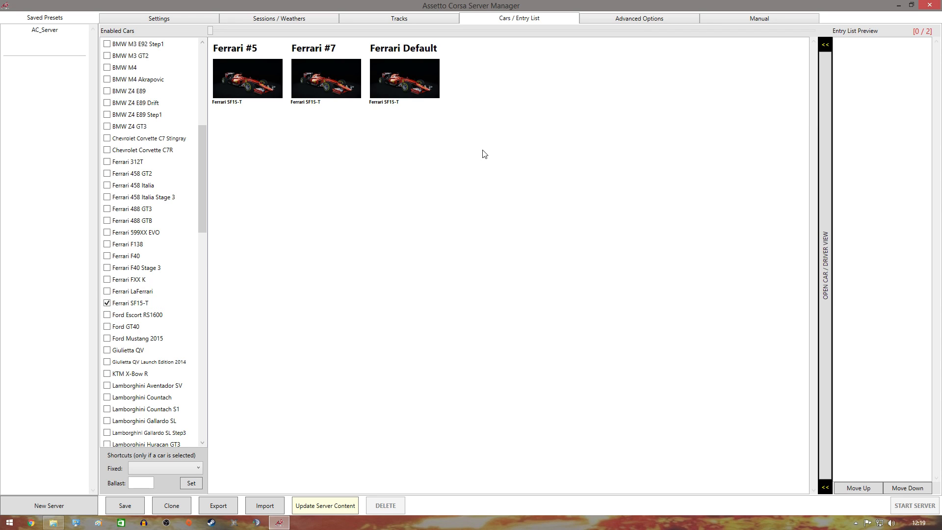
Add 12 Ferrari SF15-T entries, cycling through the #5, #7 and Default skins.
click(249, 85)
click(327, 79)
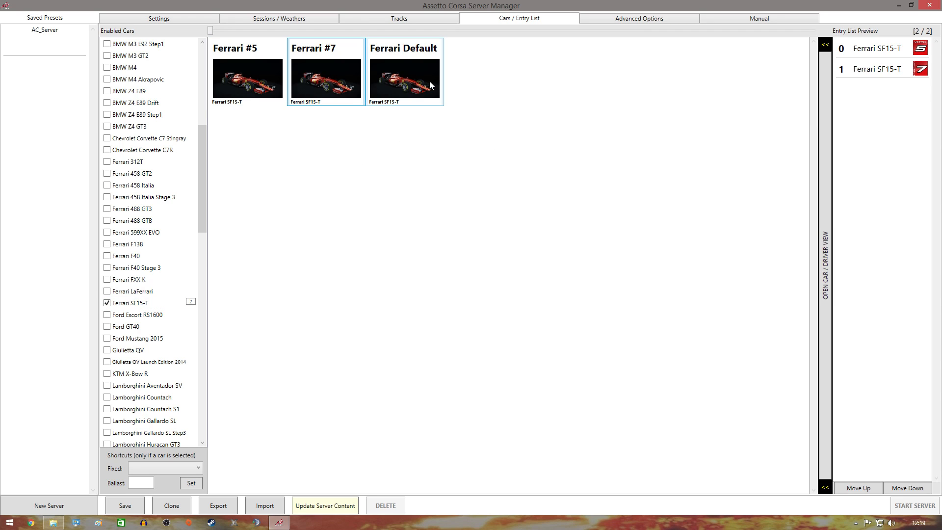
click(427, 81)
click(248, 79)
click(328, 79)
click(387, 73)
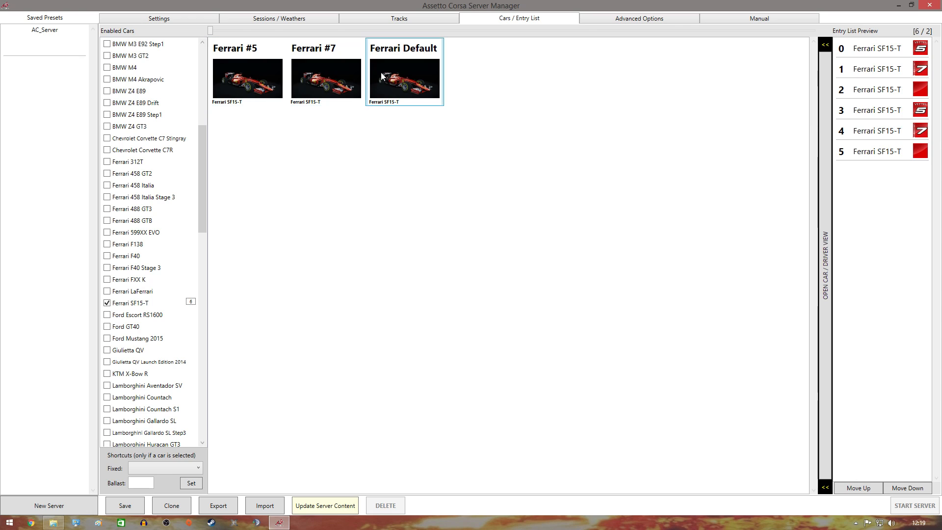
click(247, 78)
click(321, 81)
click(402, 79)
click(248, 79)
click(314, 78)
click(410, 73)
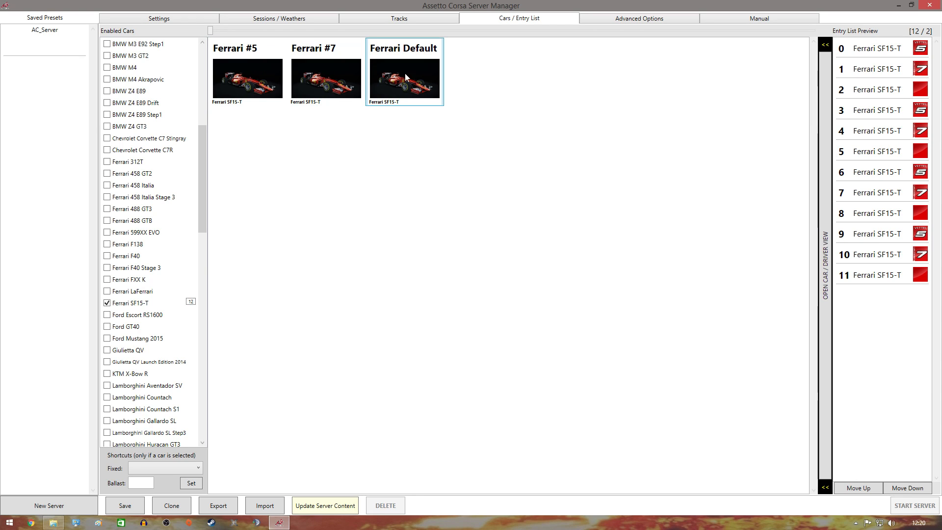
click(190, 19)
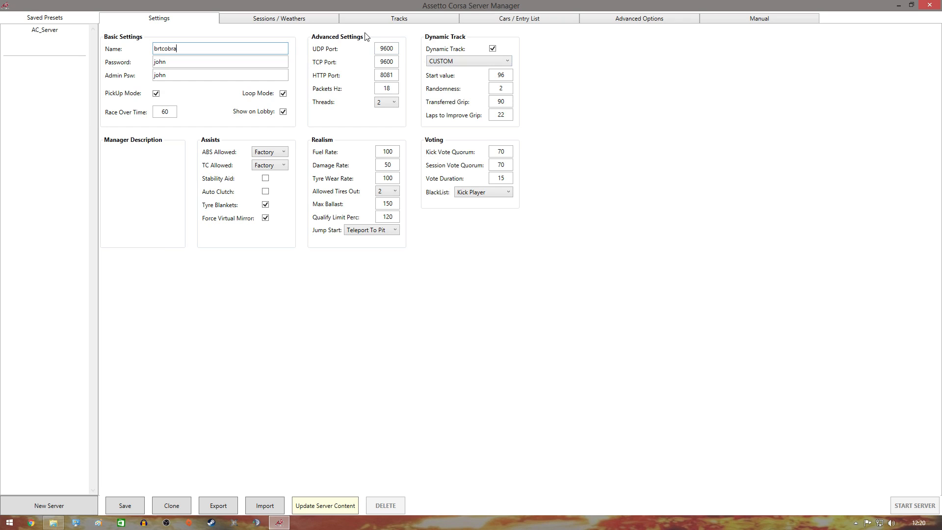
Change the Race Join Type from Open to Close at Start in Sessions / Weathers.
click(298, 19)
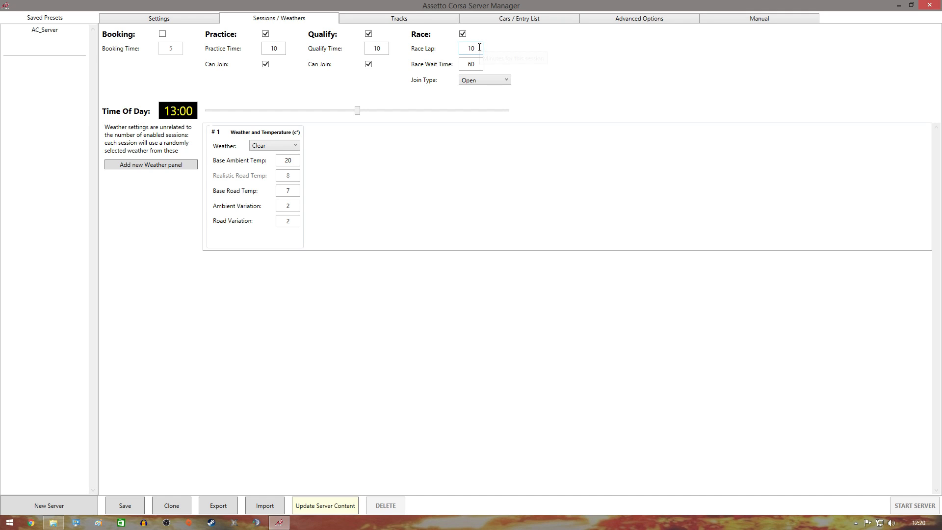
click(501, 86)
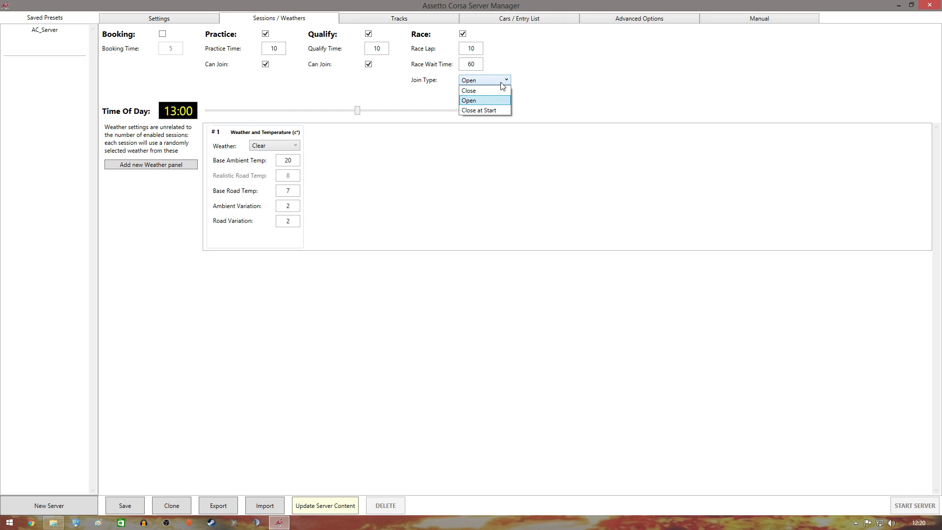
click(490, 112)
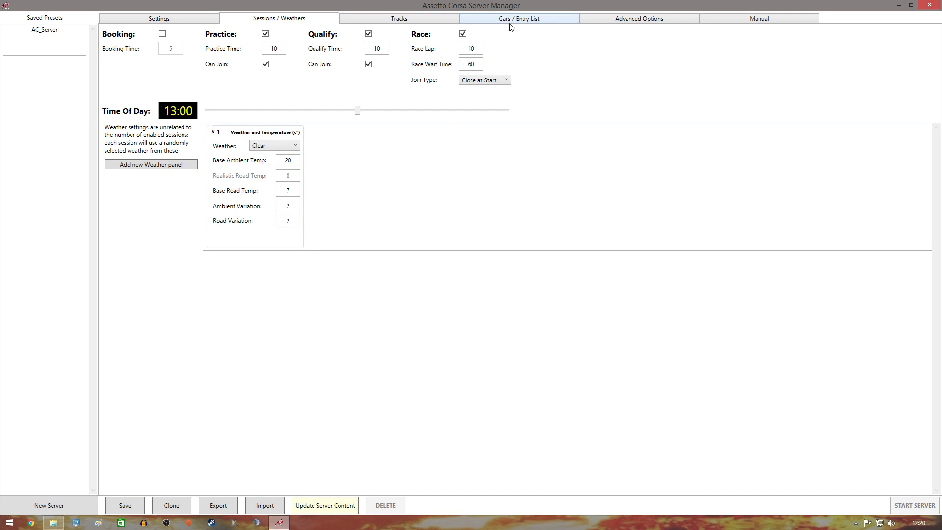
Look over Advanced Options, Manual, Cars / Entry List and Sessions / Weathers without changes.
click(625, 21)
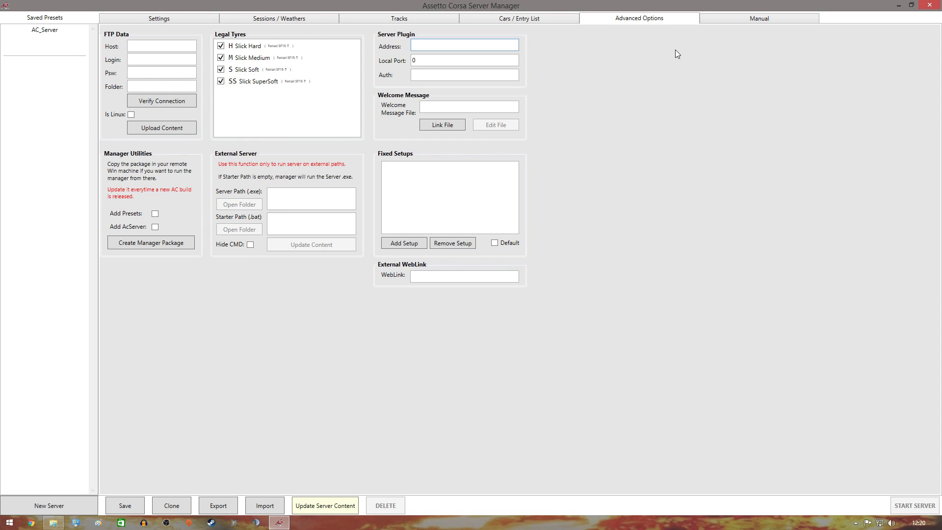
click(751, 21)
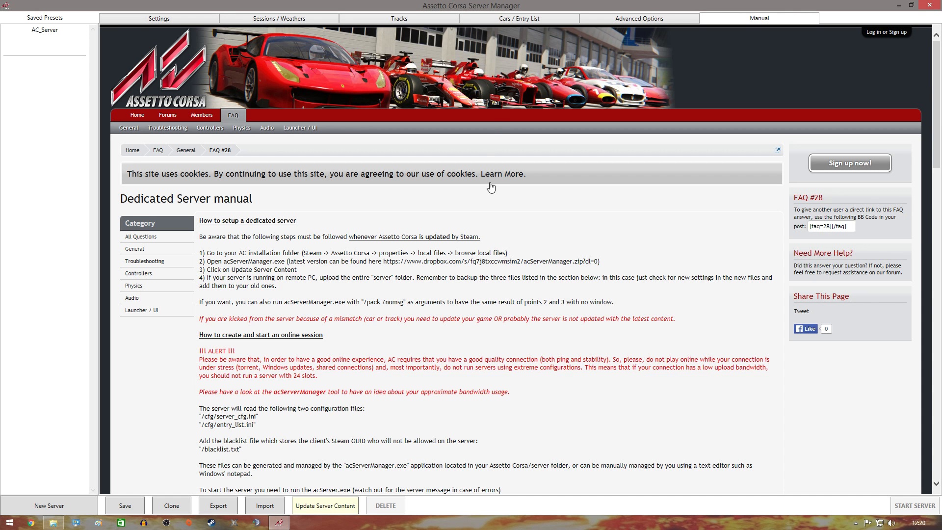
click(629, 19)
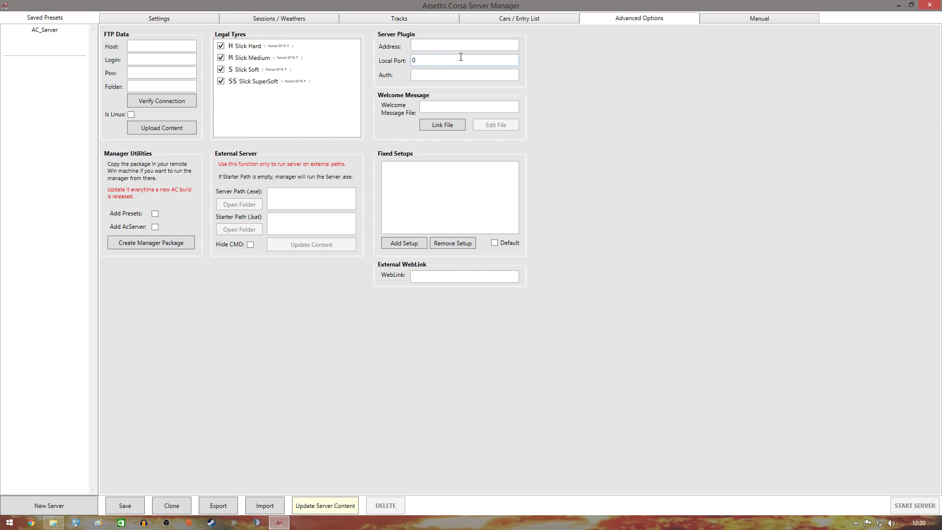
click(515, 21)
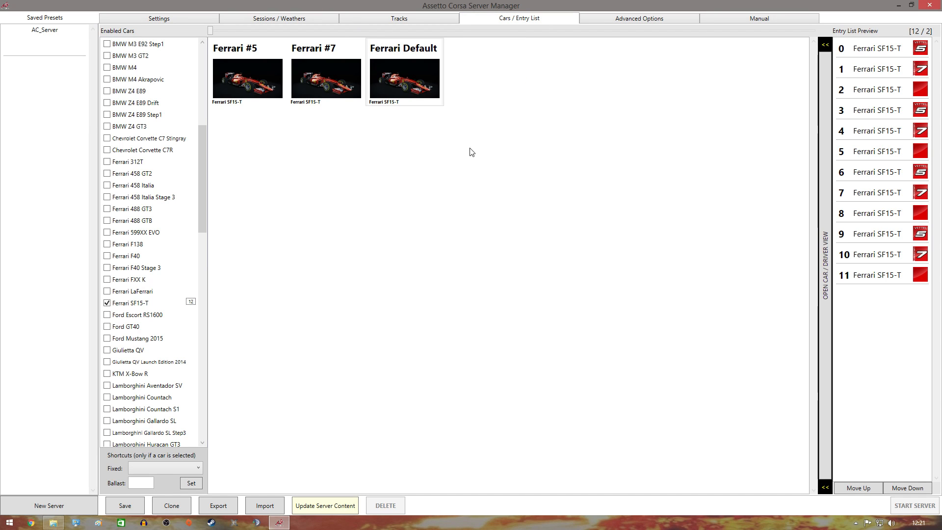
click(301, 22)
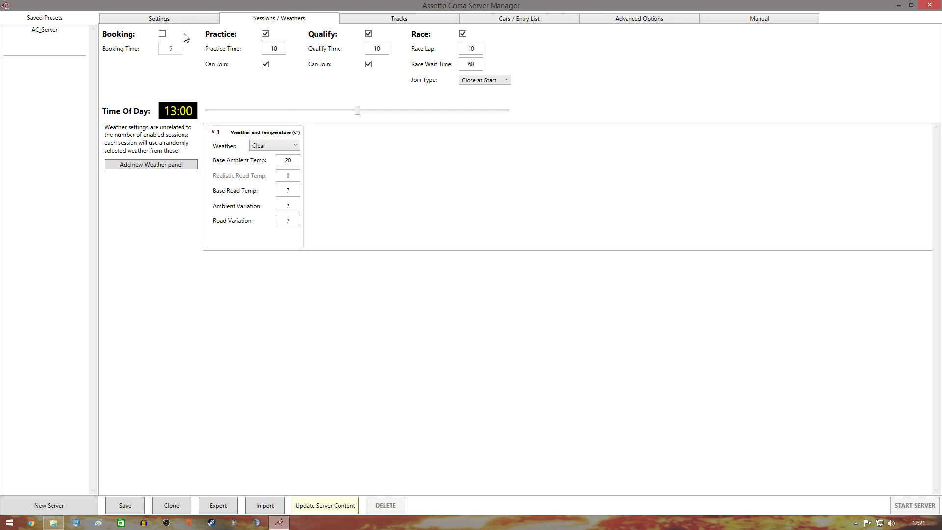
click(173, 27)
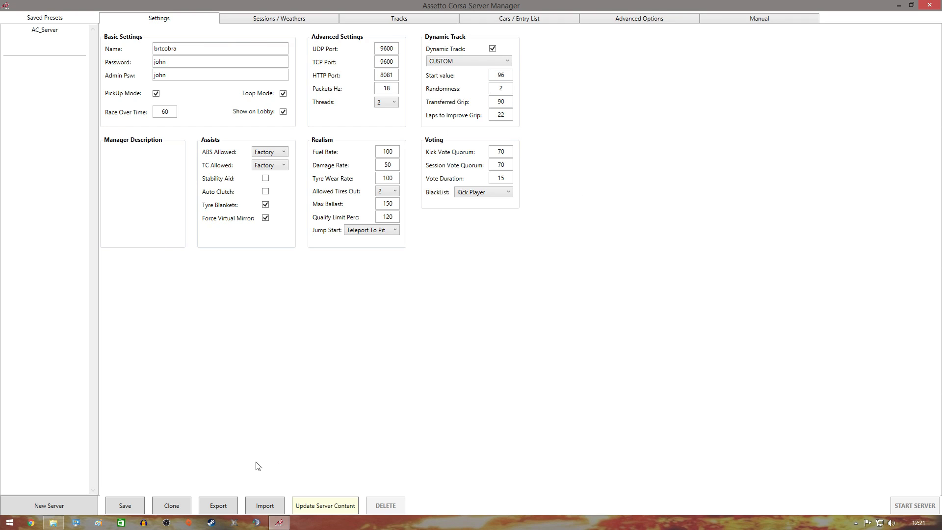
Save the setup as the brtcobra preset, confirm it, and close Server Manager.
click(123, 507)
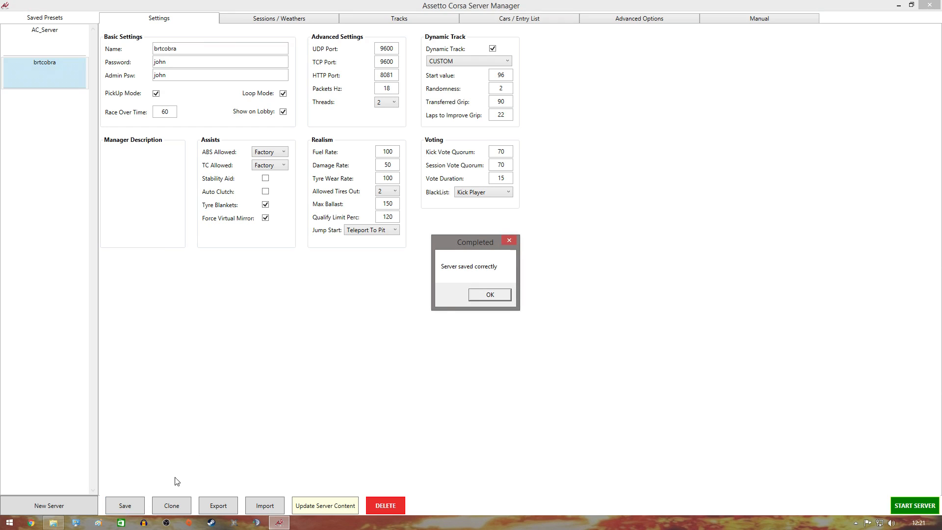
click(484, 294)
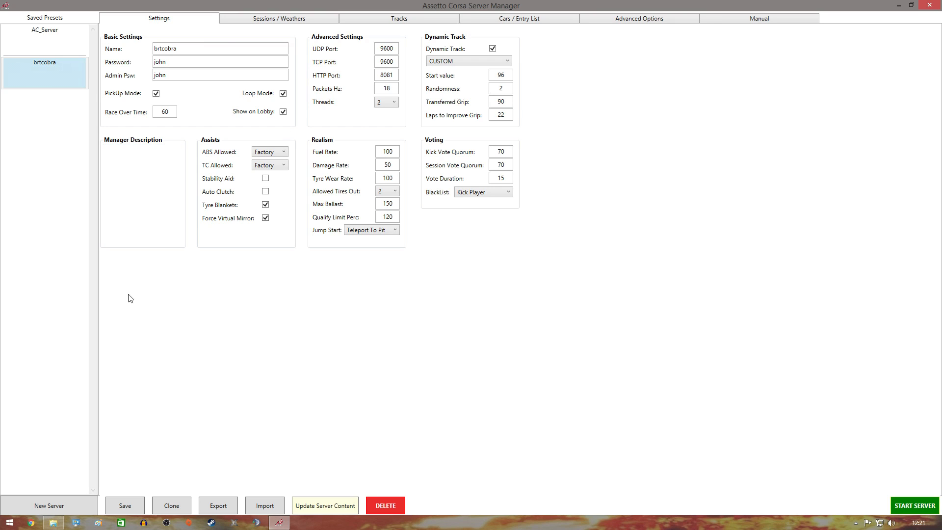
click(929, 5)
Launch acServer.exe, allow it through the firewall, then restart it so it joins the lobby.
drag(780, 61, 600, 52)
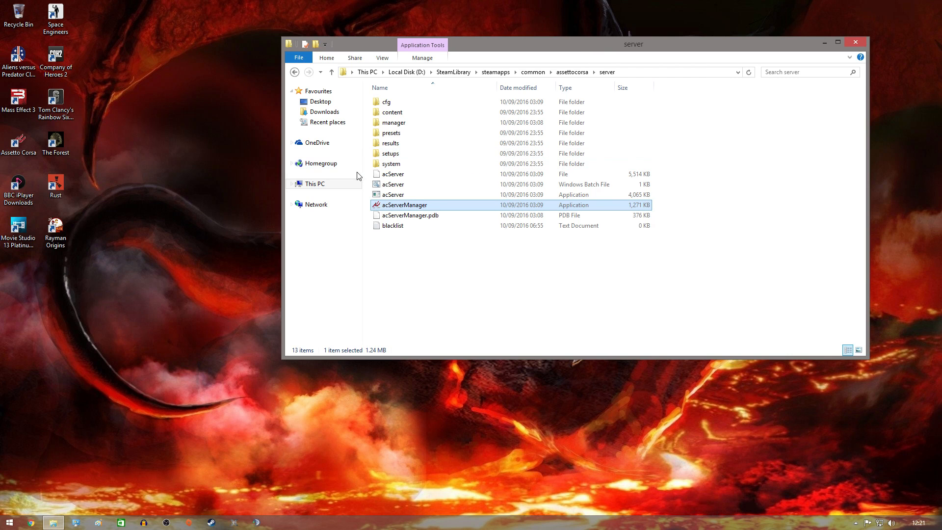
click(444, 196)
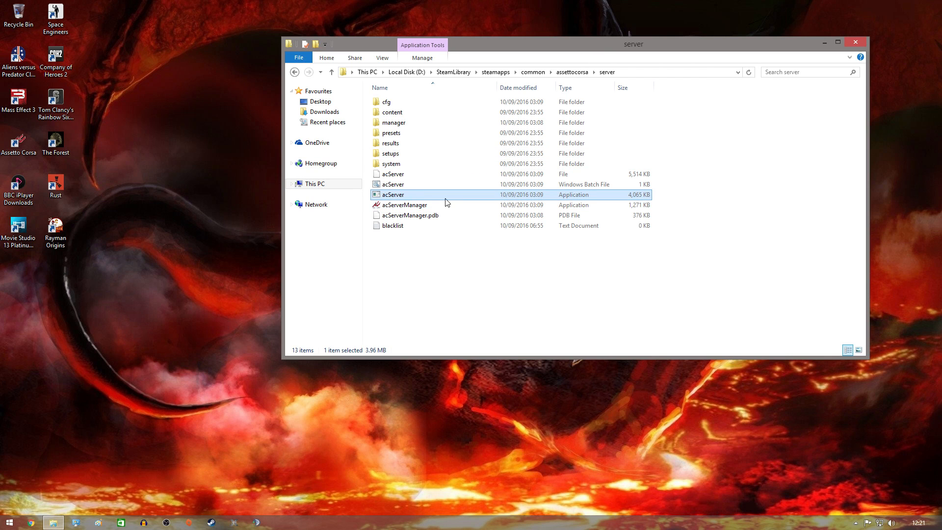
double_click(390, 198)
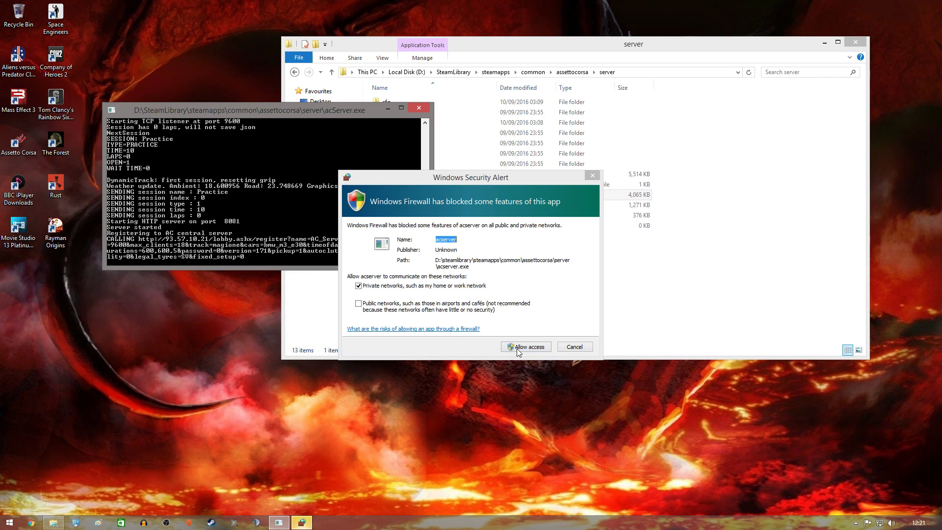
click(525, 347)
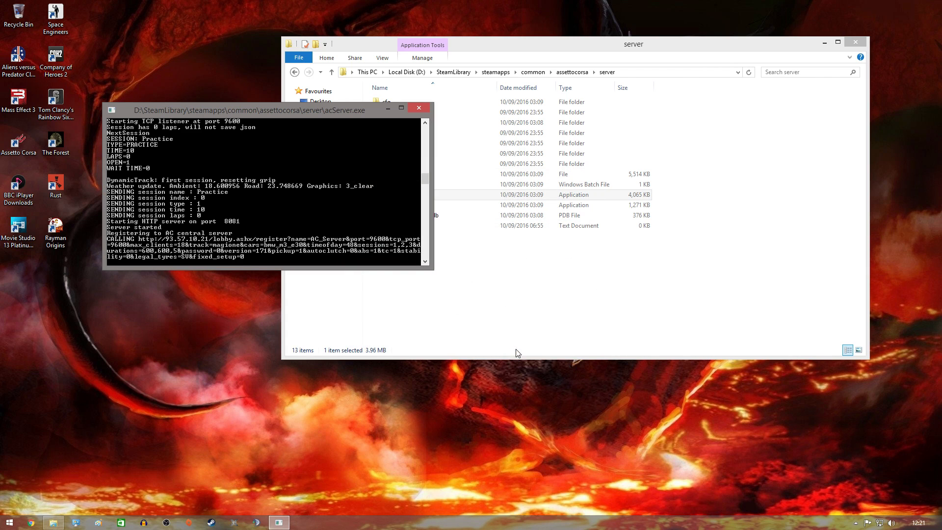
click(420, 109)
double_click(399, 195)
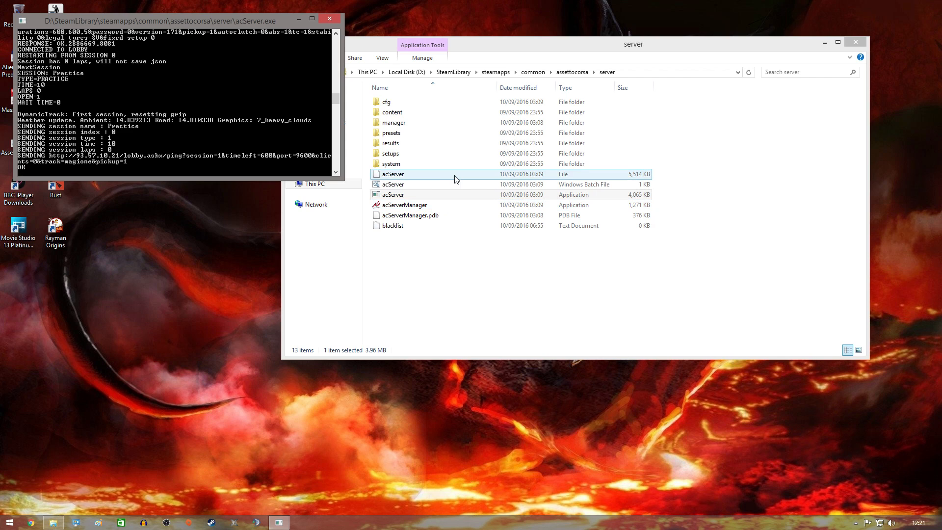
drag(484, 41, 557, 57)
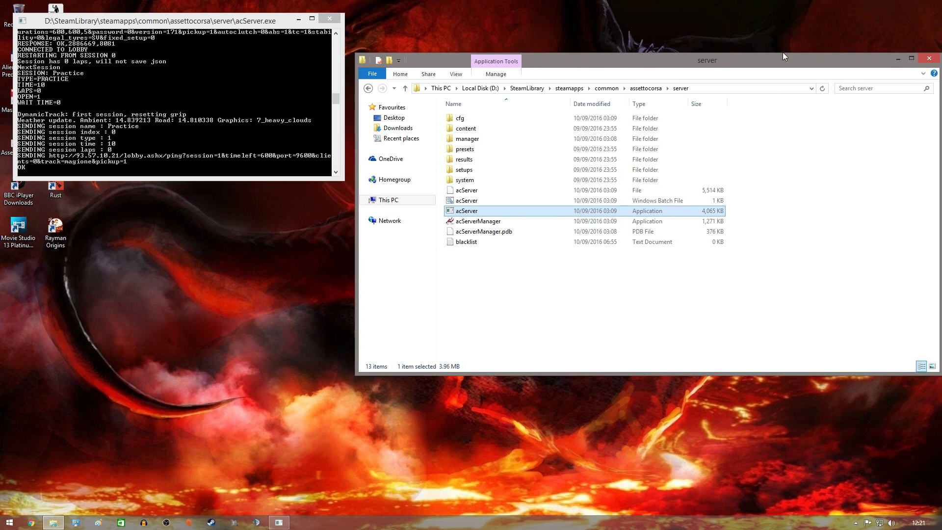
Close the server folder, centre the acServer console, and launch Assetto Corsa from the desktop.
click(934, 60)
drag(252, 16, 569, 93)
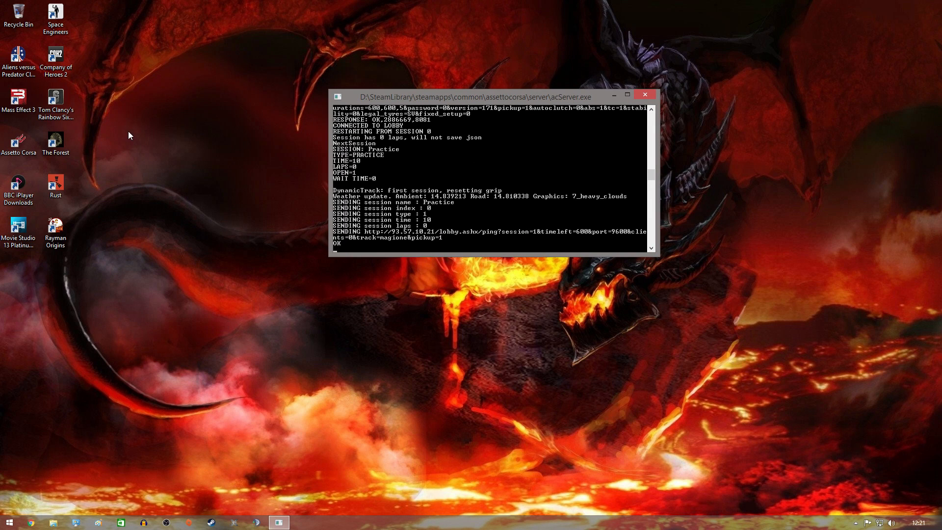
double_click(17, 143)
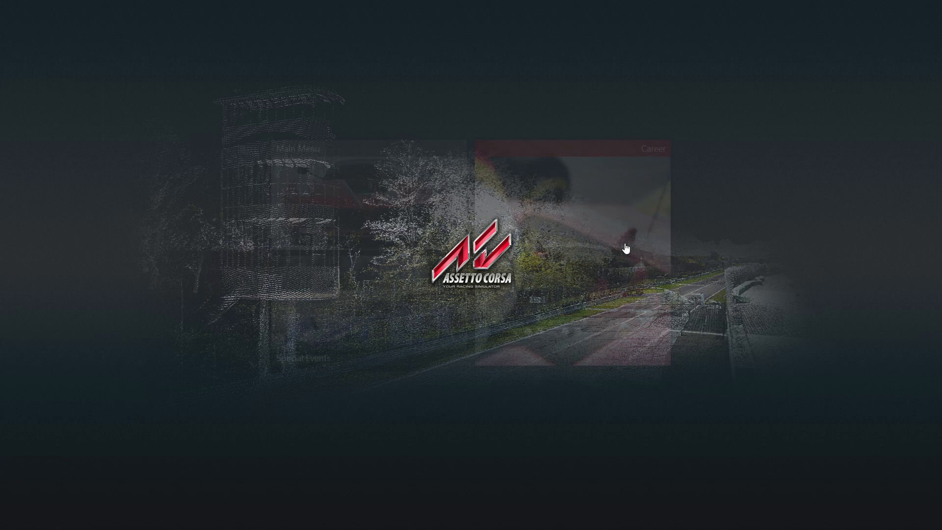
Go to Drive > Online and accept the multiplayer agreement.
click(351, 196)
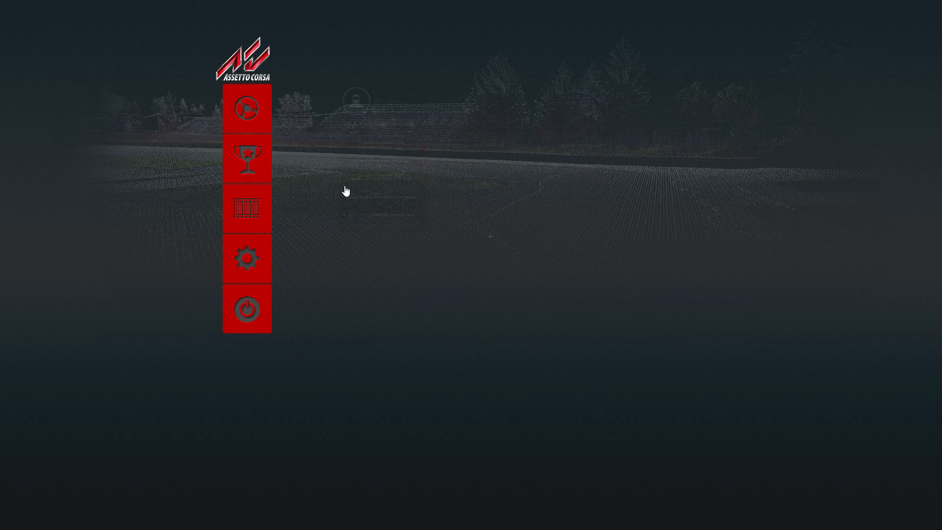
click(278, 116)
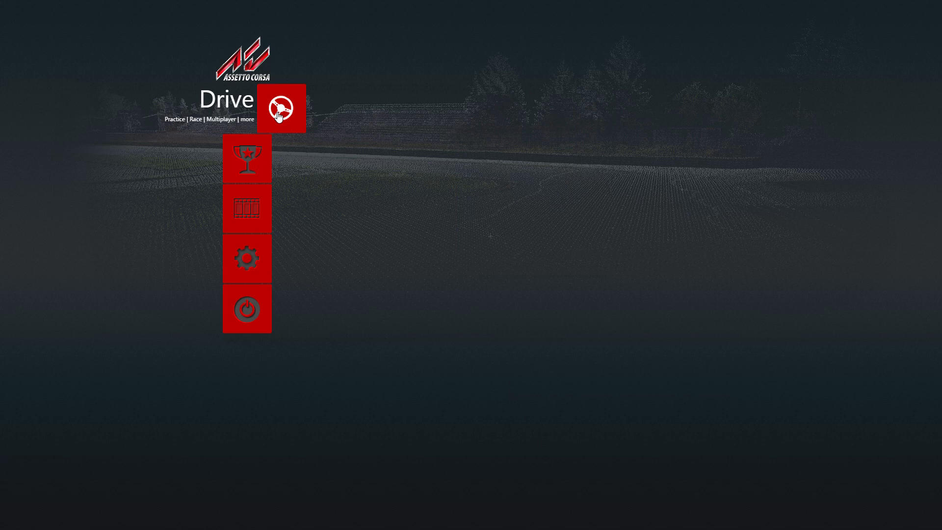
click(403, 79)
click(457, 288)
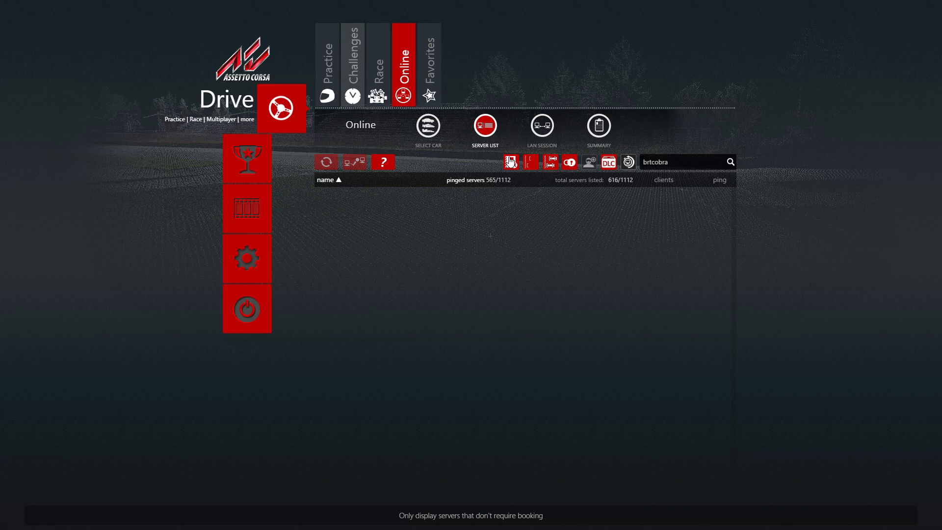
Turn off the no-booking, locked, full and empty server filters and trim the brtcobra search.
click(510, 162)
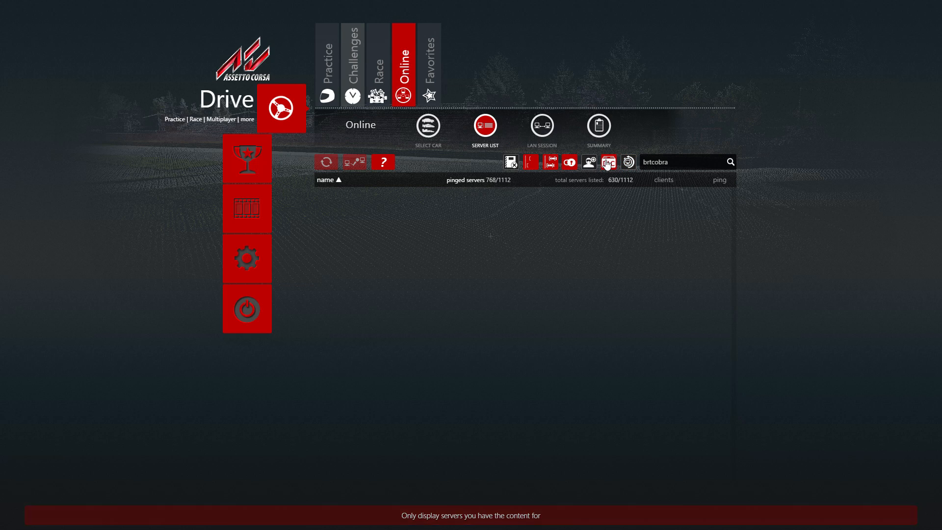
click(569, 164)
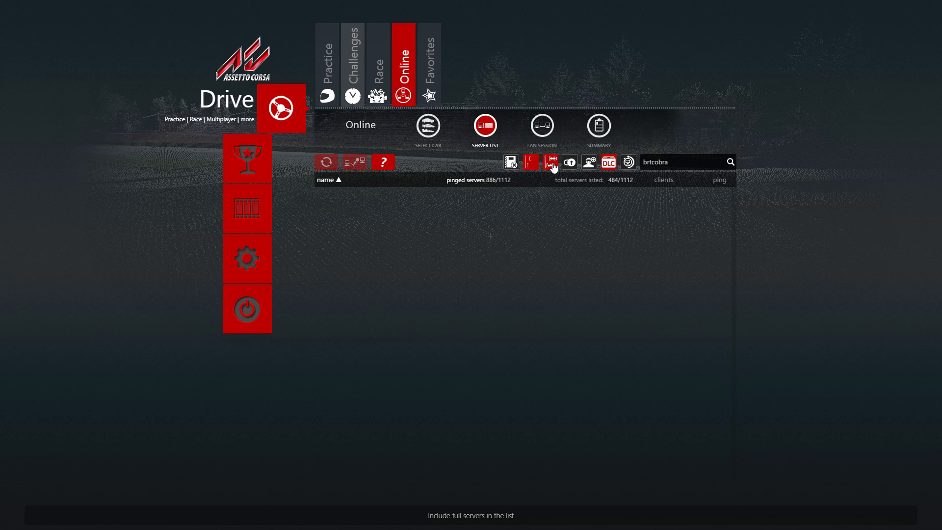
click(552, 166)
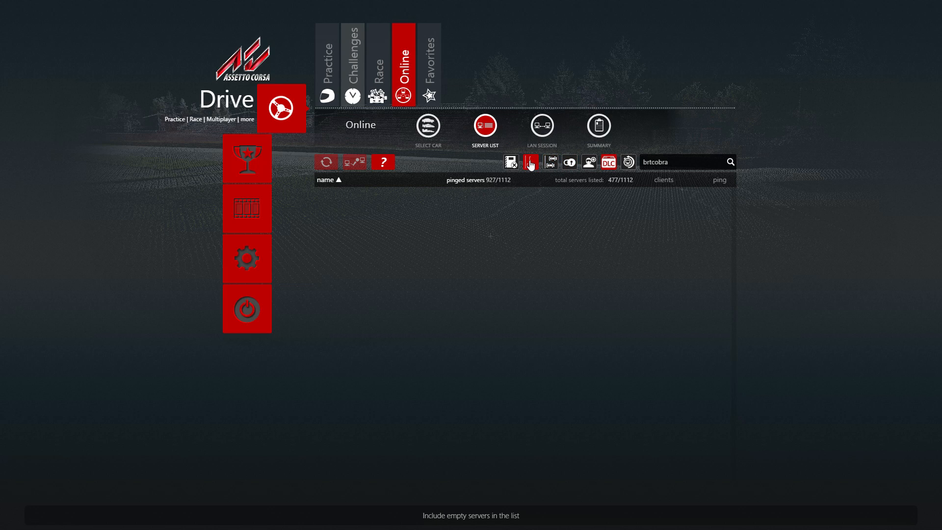
click(531, 165)
double_click(709, 165)
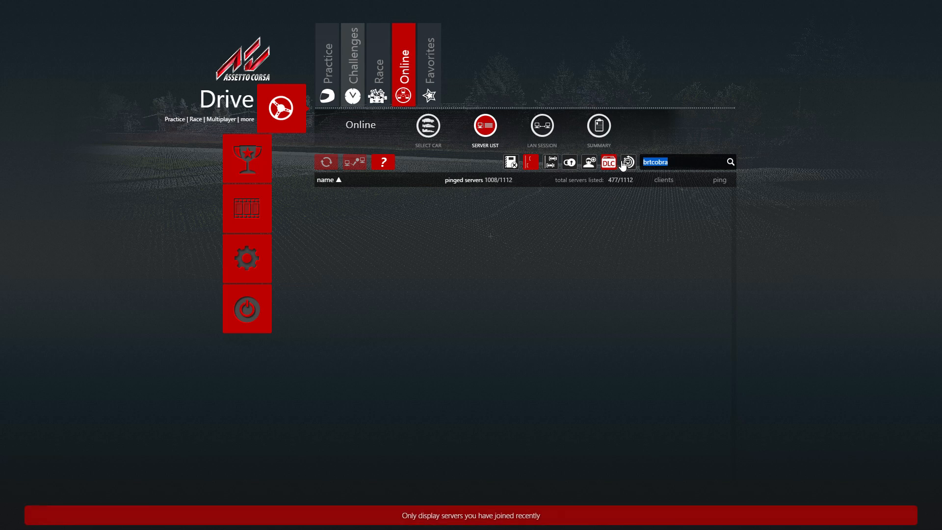
key(BackSpace)
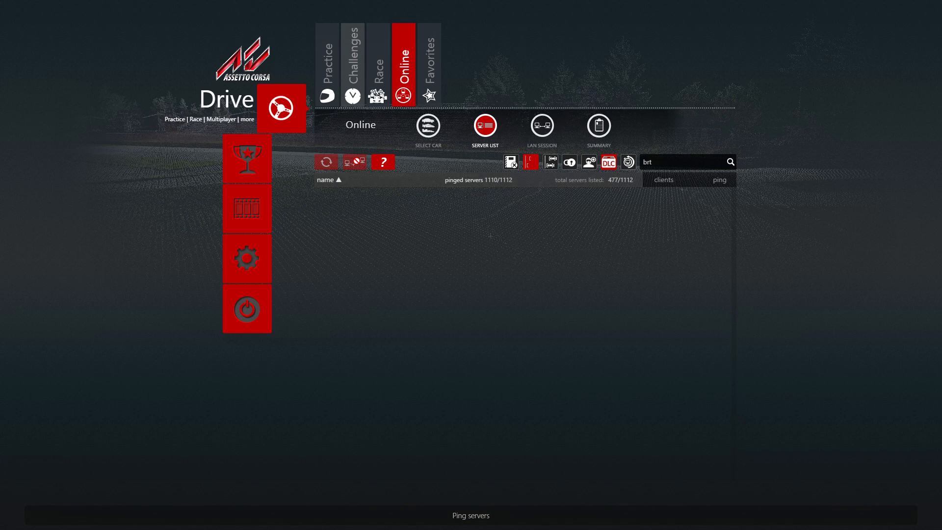
Check the Online page help, then turn the no-booking and locked-server filters back on.
click(384, 163)
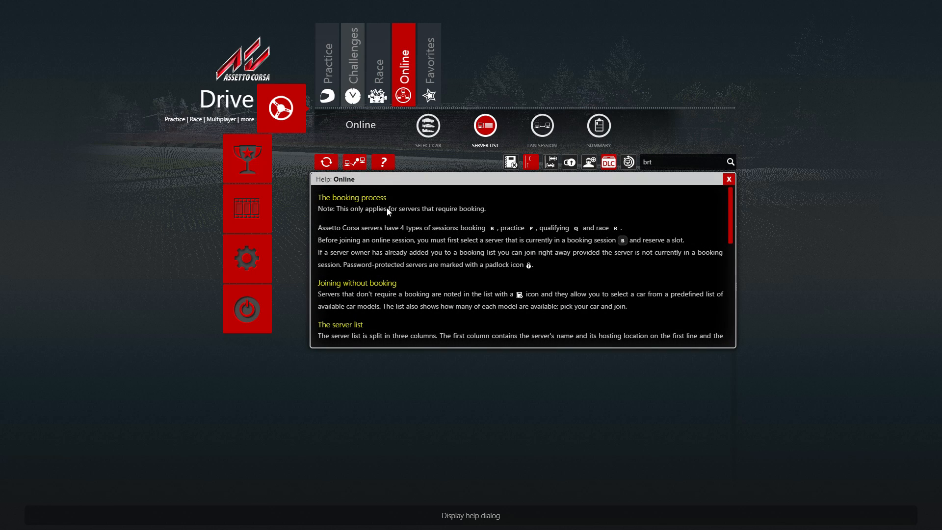
click(729, 179)
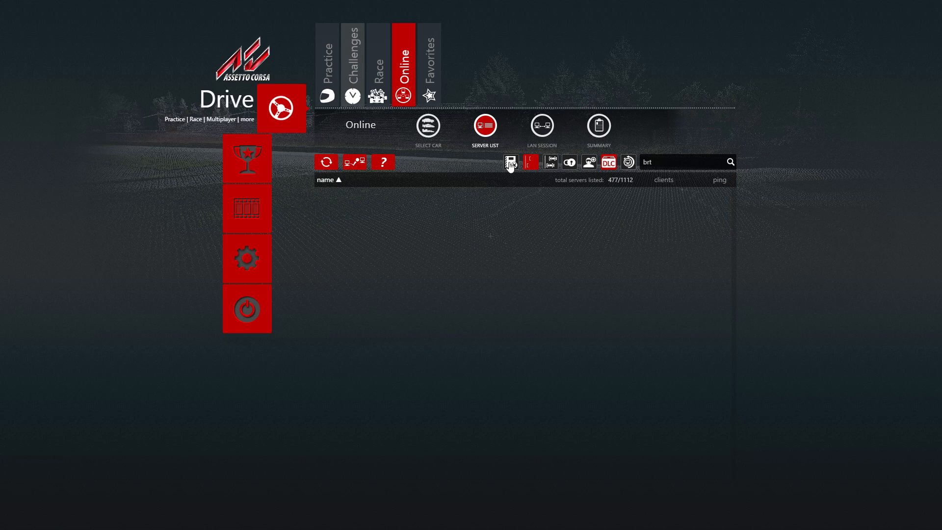
click(510, 166)
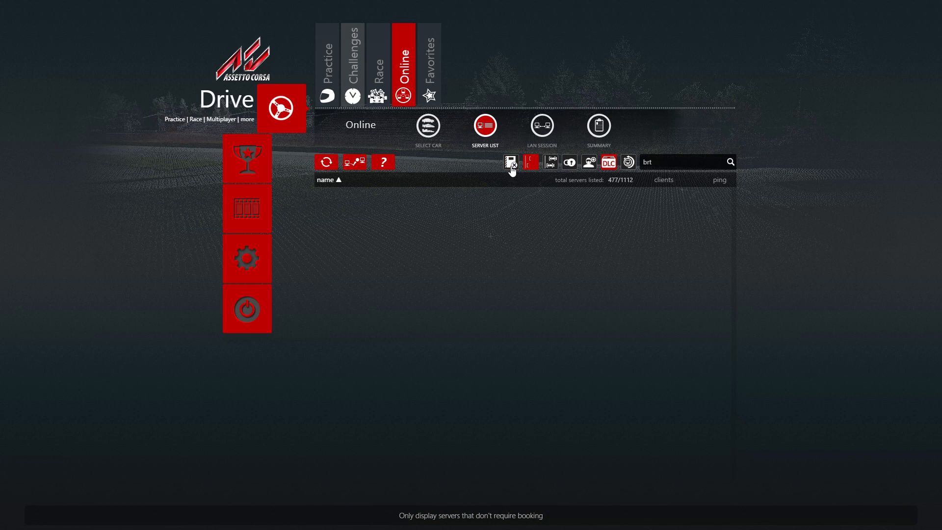
click(569, 162)
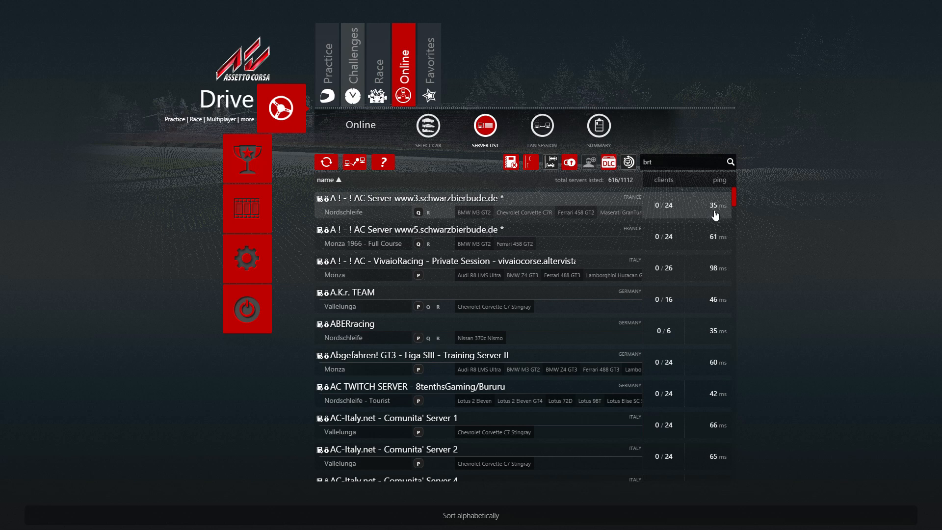
Scroll the server list, clear the 'brt' search and quit Assetto Corsa.
scroll(541, 250, down, 3)
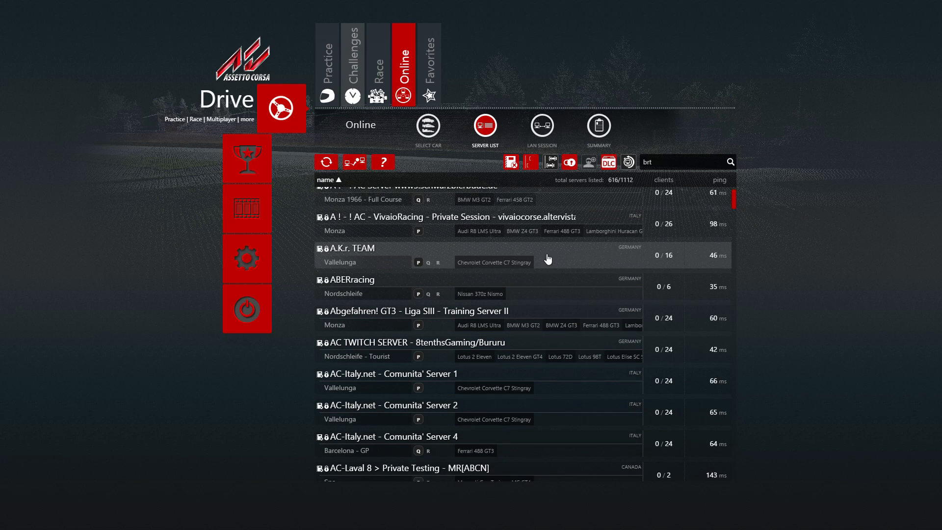
scroll(541, 255, down, 7)
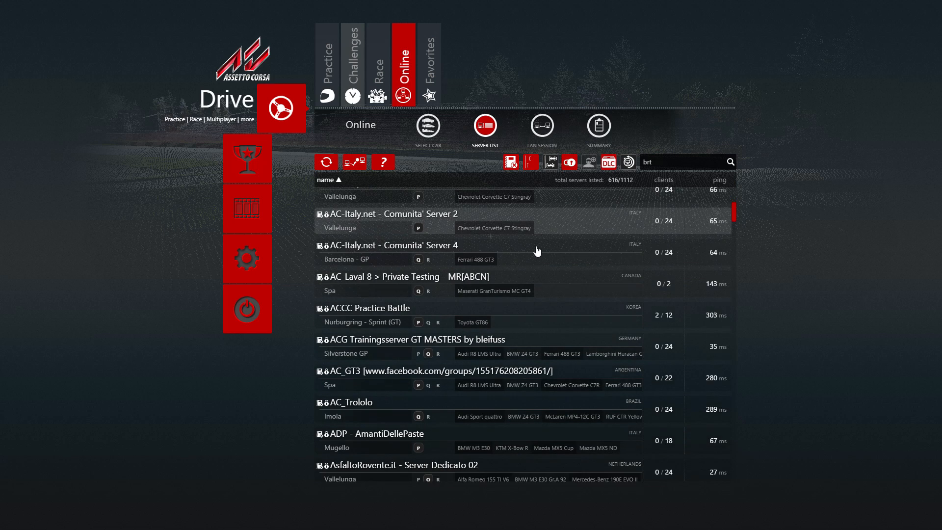
scroll(538, 251, down, 7)
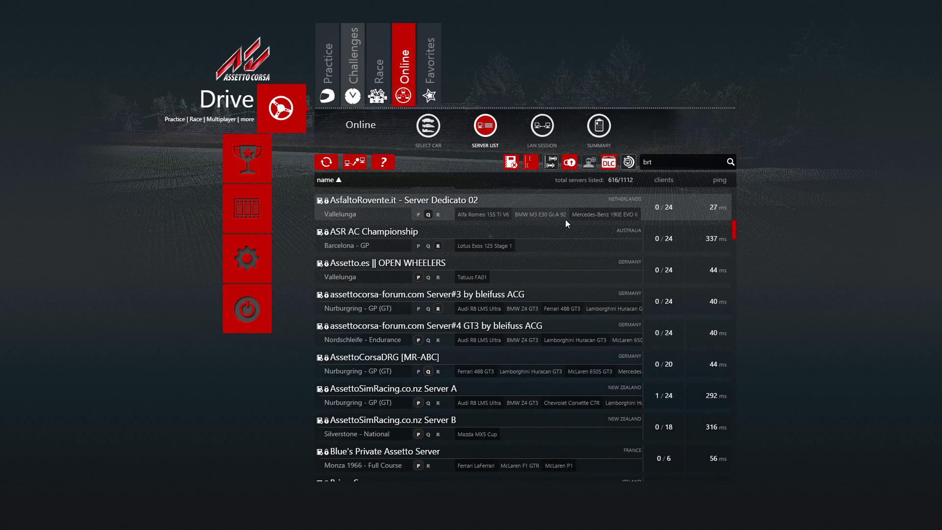
key(BackSpace)
key(BackSpace)
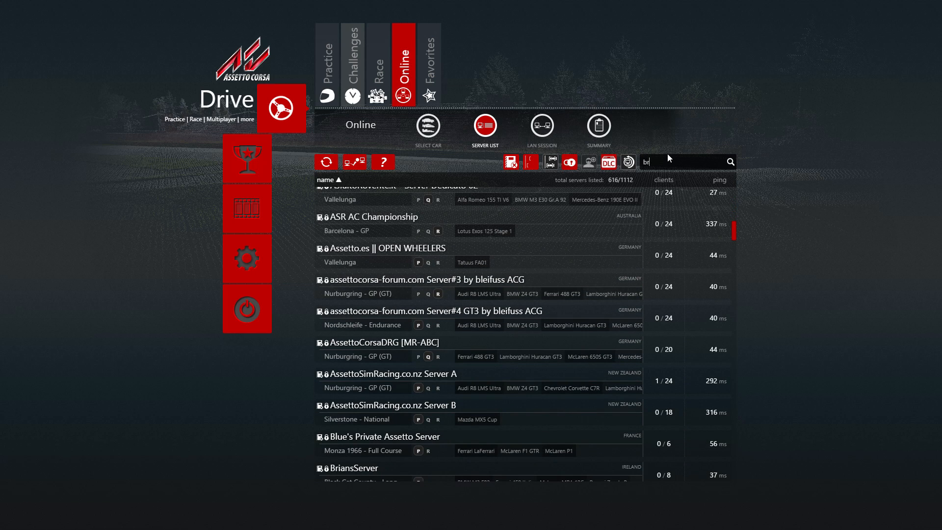
key(BackSpace)
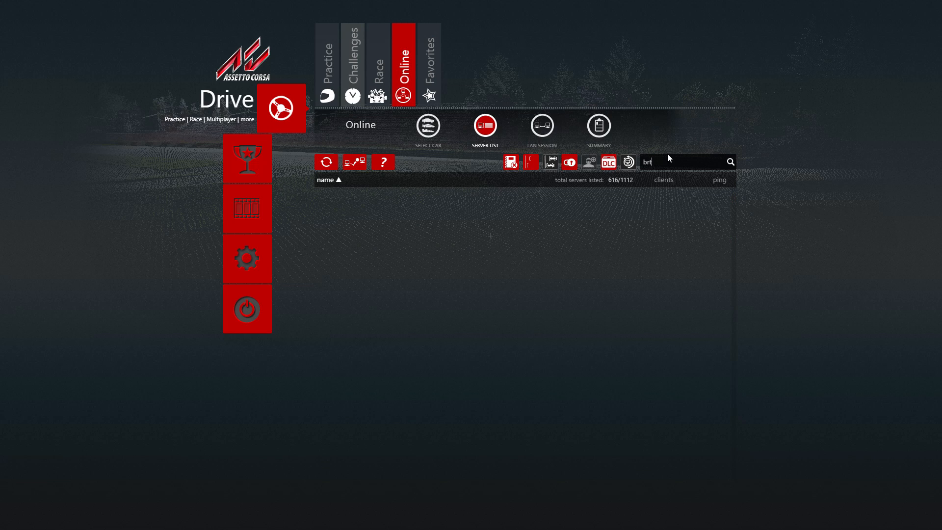
click(239, 328)
click(470, 208)
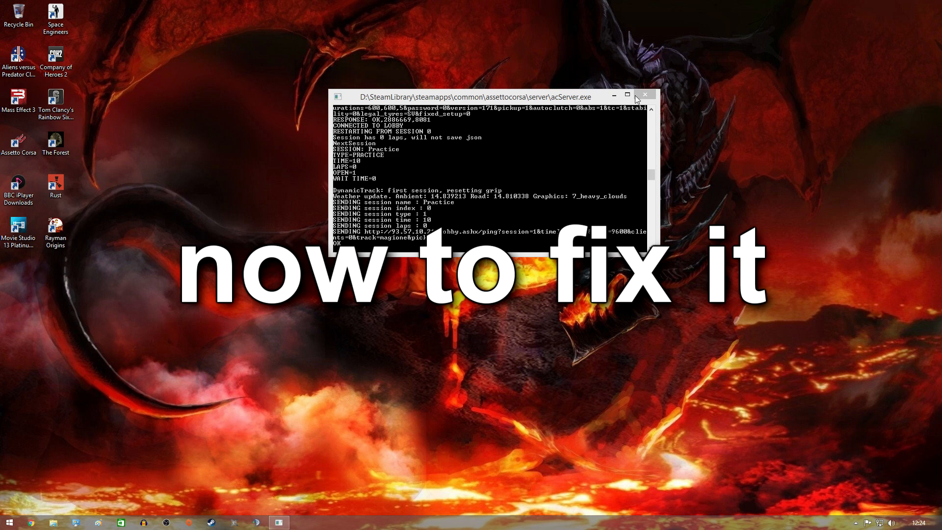
Close the acServer console and launch acServerManager from D:\SteamLibrary\steamapps\common\assettocorsa\server.
click(637, 97)
click(54, 523)
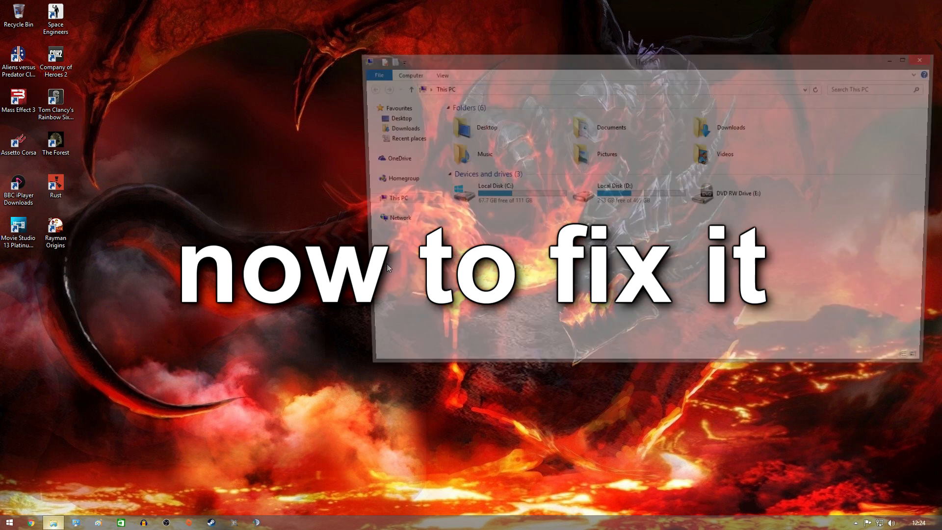
double_click(633, 198)
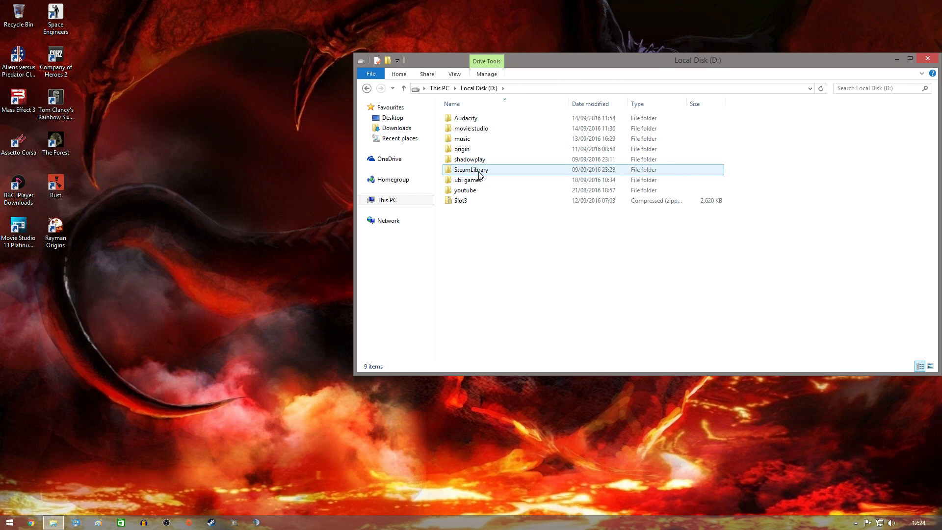
double_click(480, 170)
double_click(484, 119)
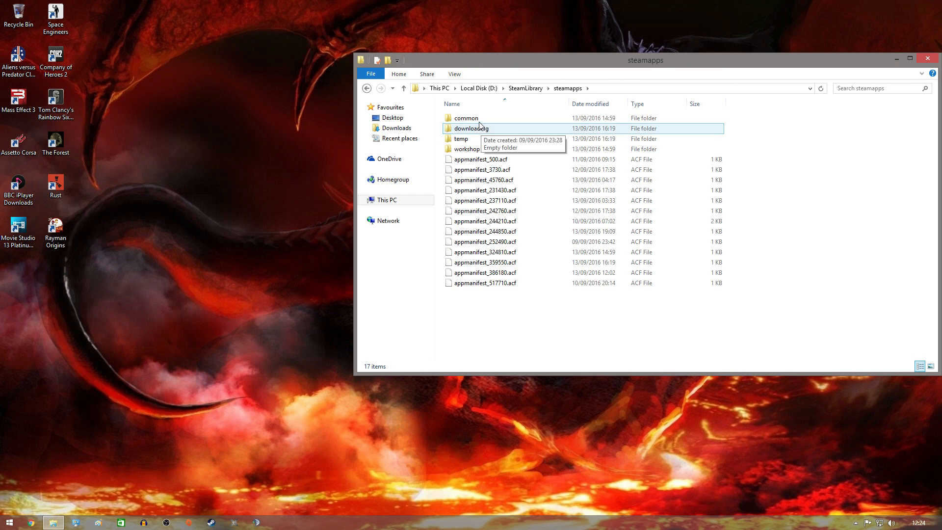
double_click(484, 120)
double_click(486, 129)
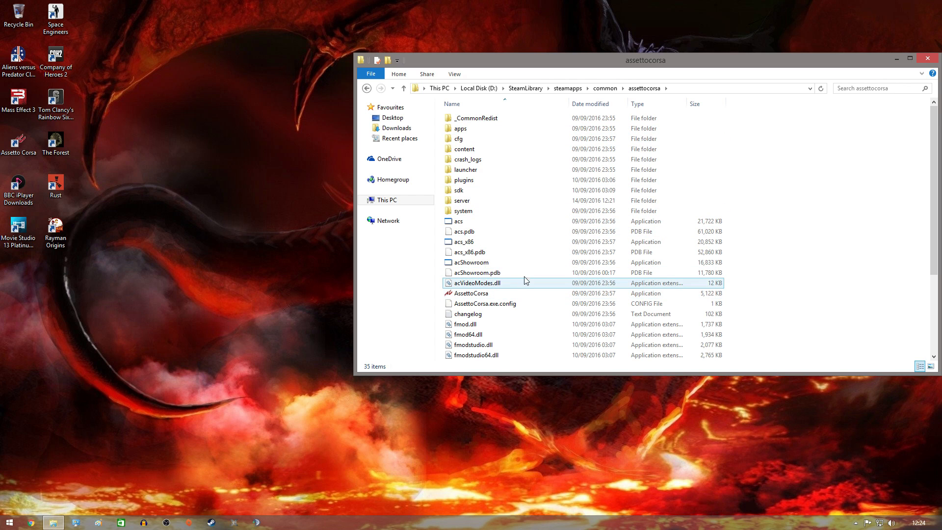
double_click(489, 201)
double_click(487, 221)
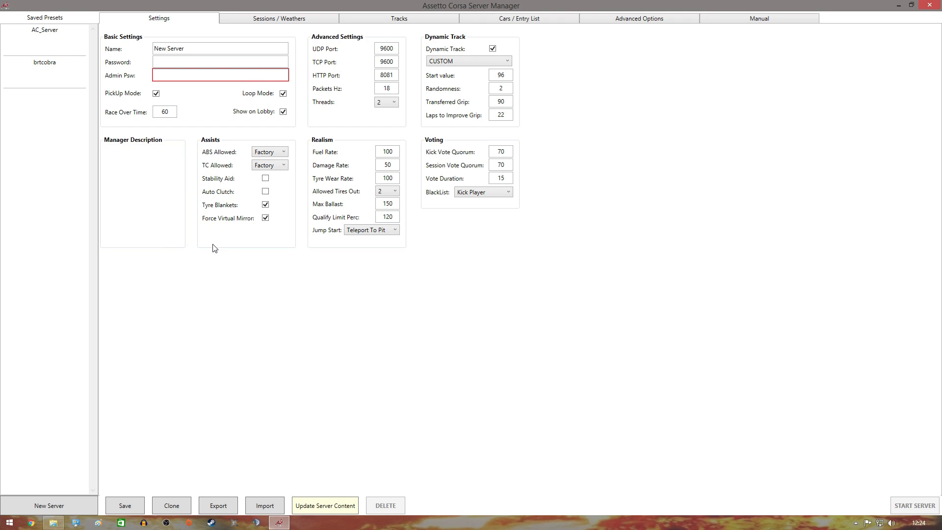
Load the brtcobra preset, update the server content, then close and relaunch acServerManager.
click(31, 67)
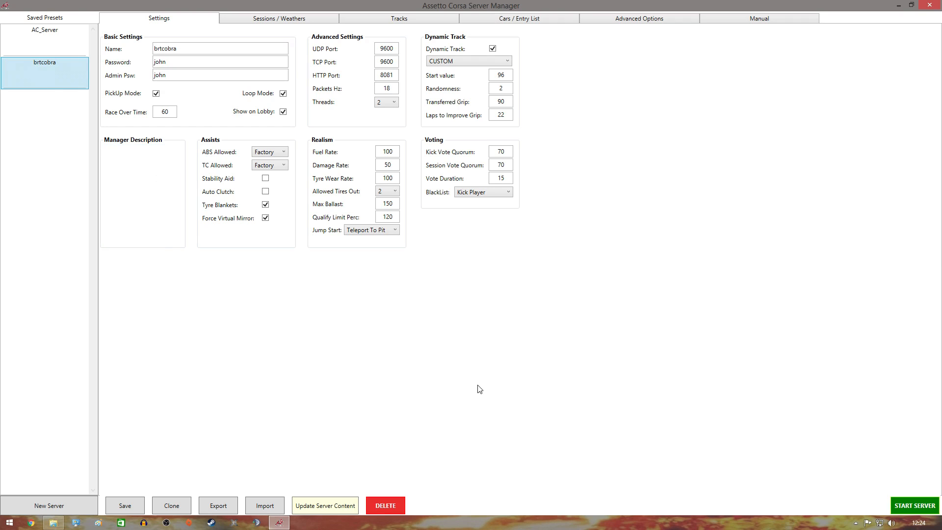
click(332, 505)
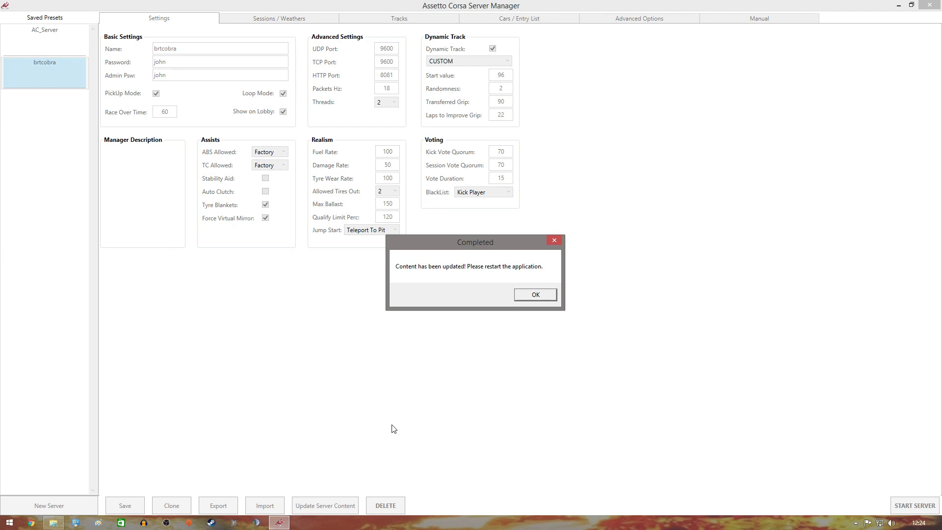
click(535, 295)
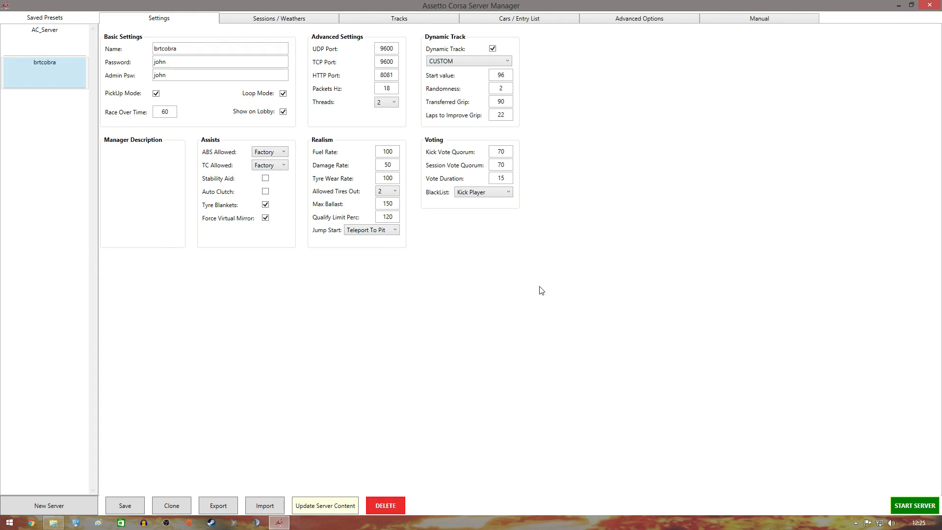
click(929, 6)
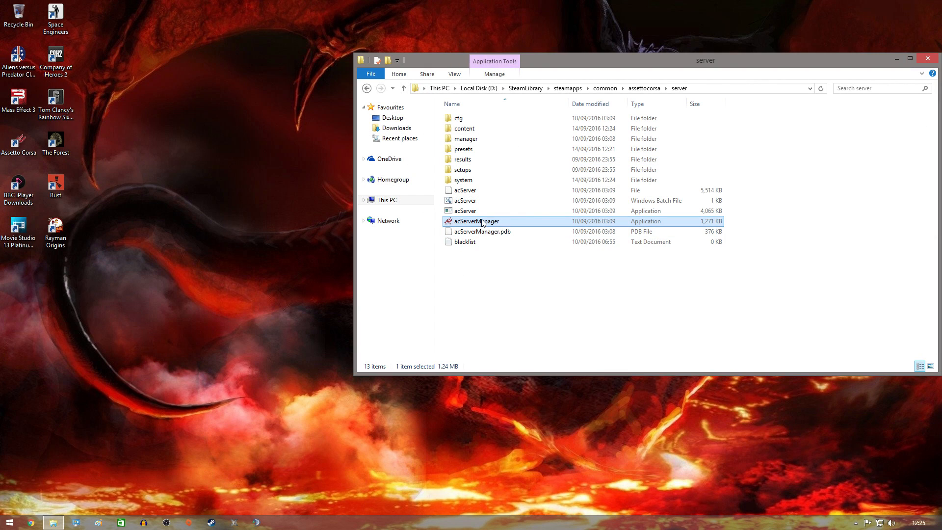
double_click(482, 223)
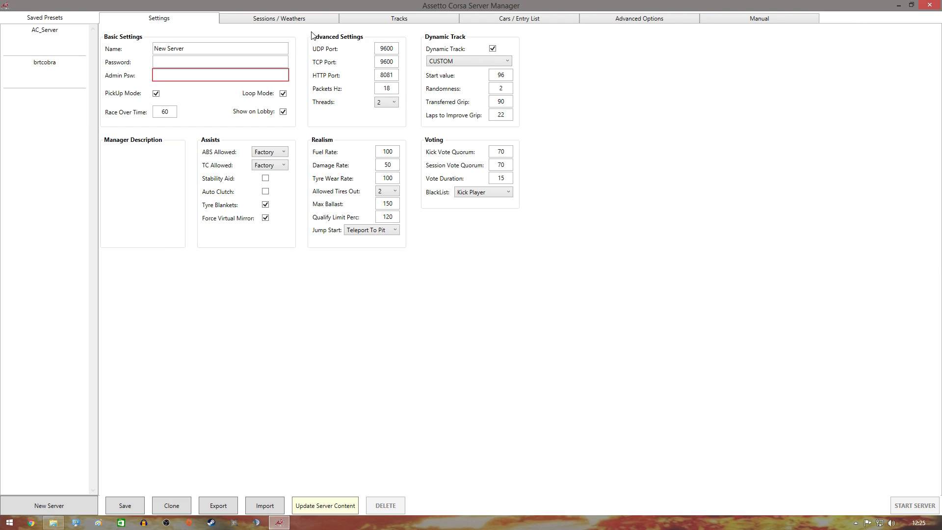
Load the brtcobra preset, review its sessions, entry list and advanced options, and start the server.
click(282, 22)
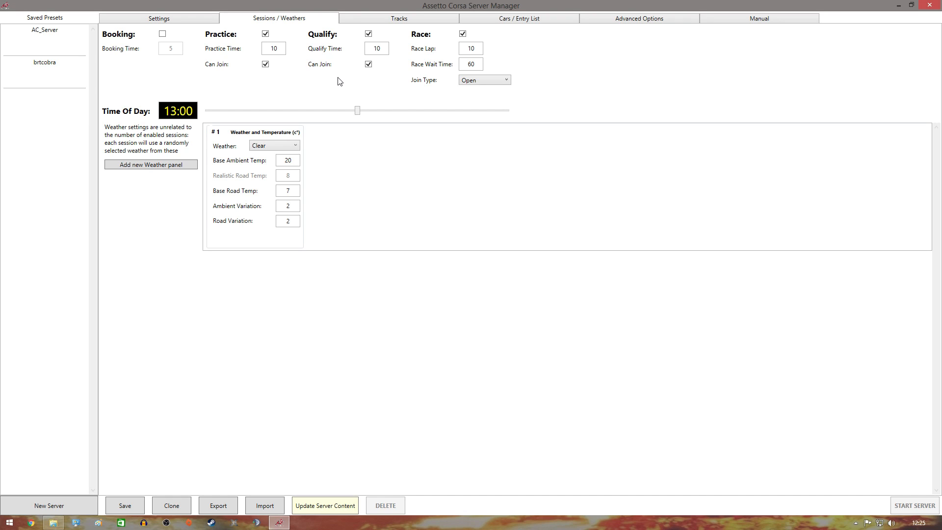
click(528, 20)
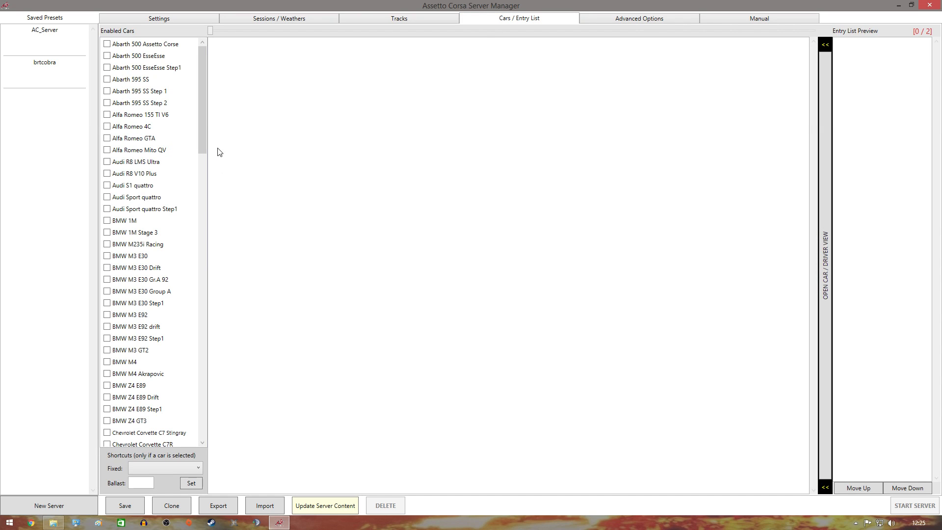
drag(205, 127, 201, 167)
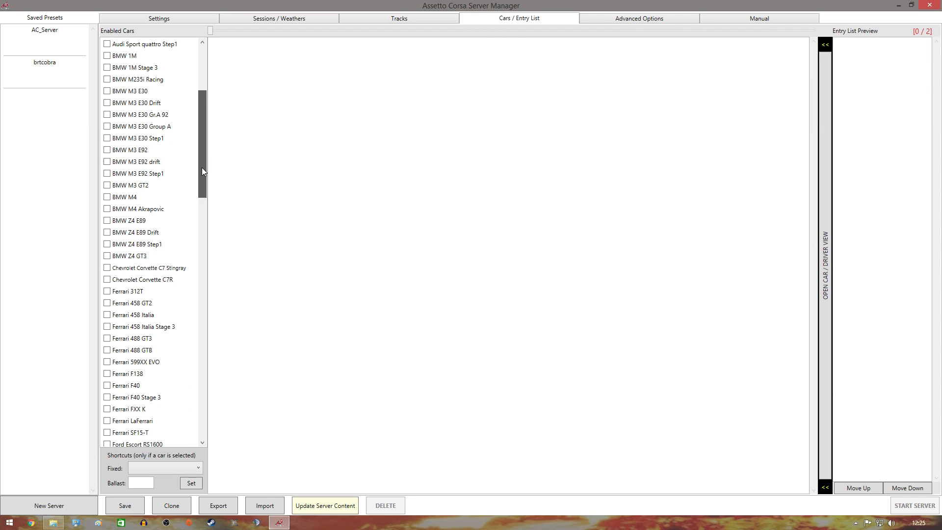
click(39, 77)
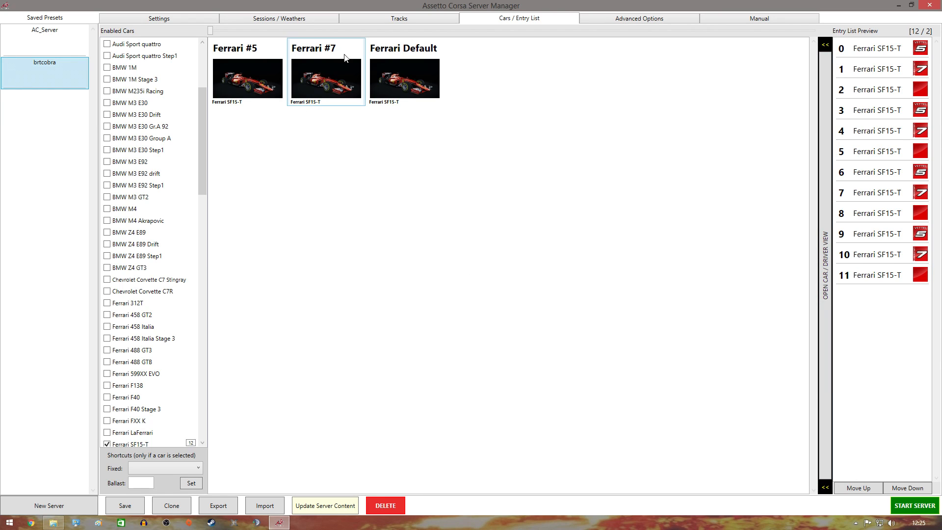
click(606, 21)
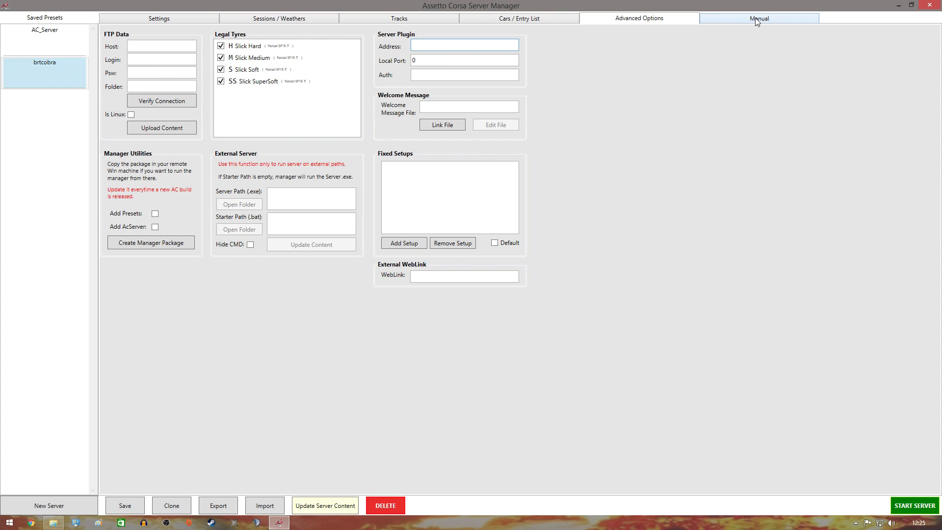
click(911, 505)
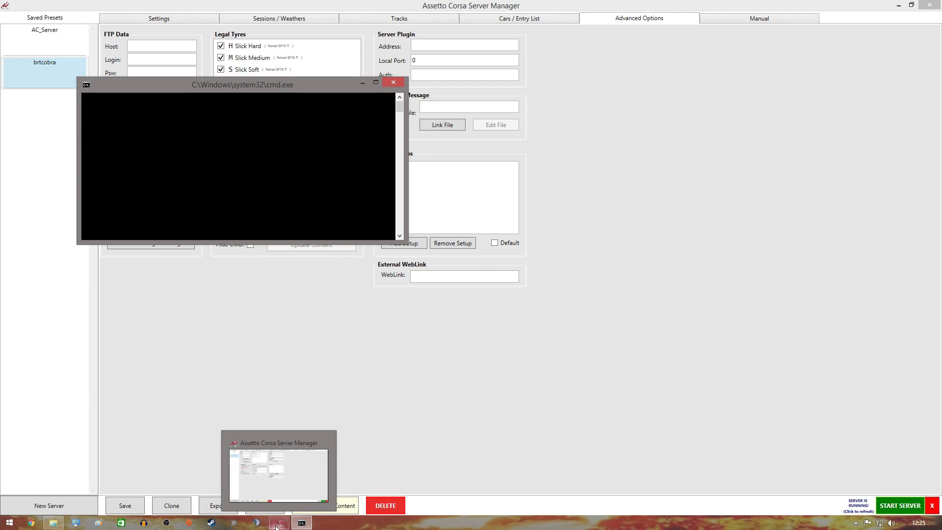
Close the server folder window and reveal the desktop with Win+D.
mouse_move(51, 526)
click(55, 525)
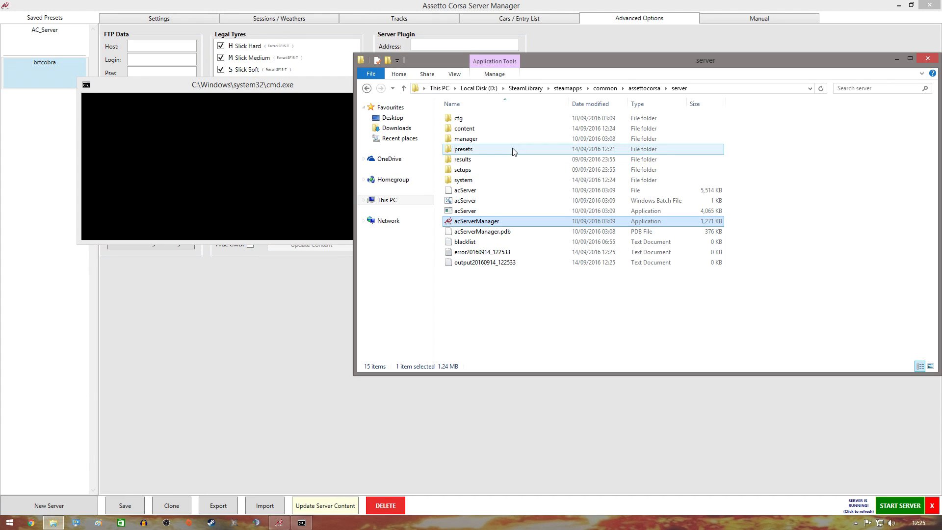
click(387, 201)
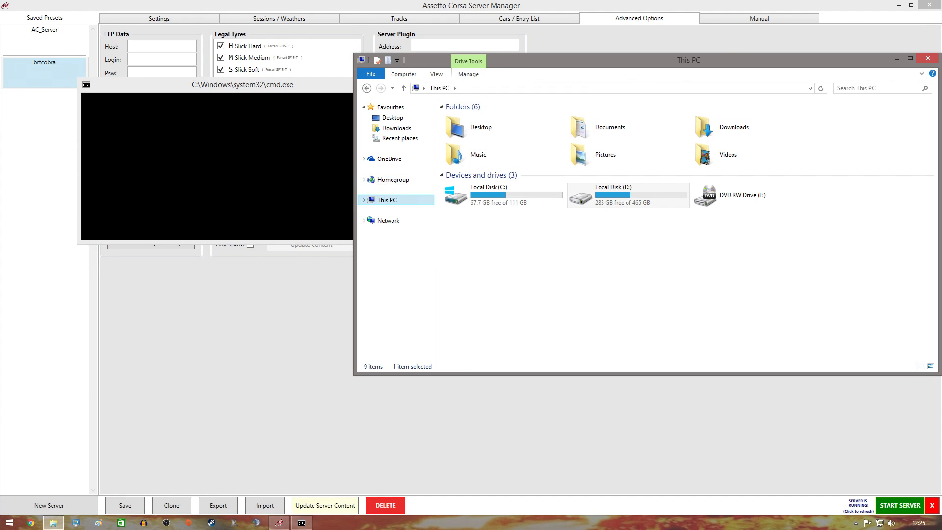
click(928, 57)
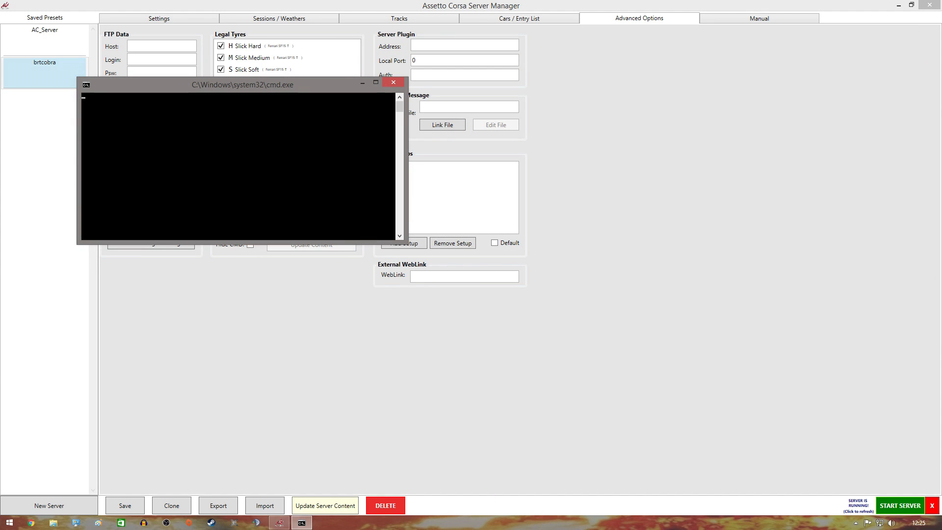
key(super+d)
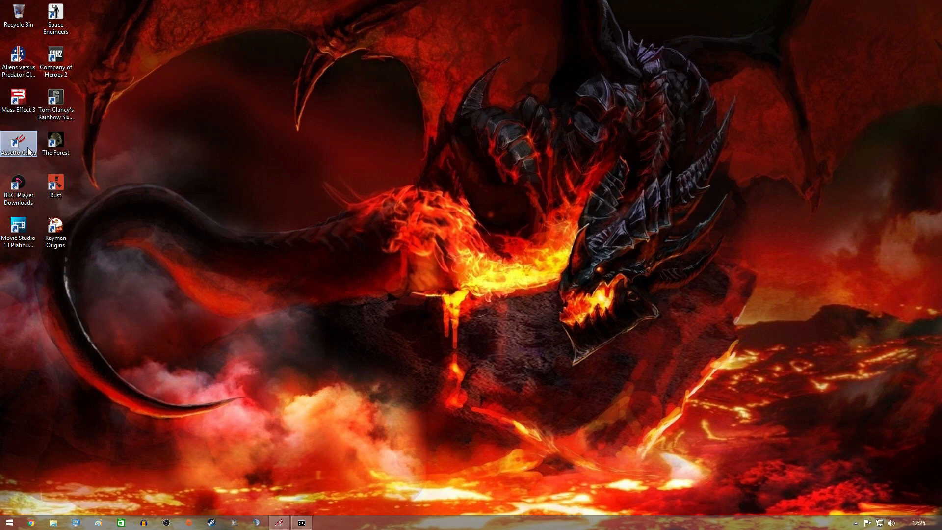
Launch Assetto Corsa from its desktop icon and wait for the main menu.
double_click(7, 142)
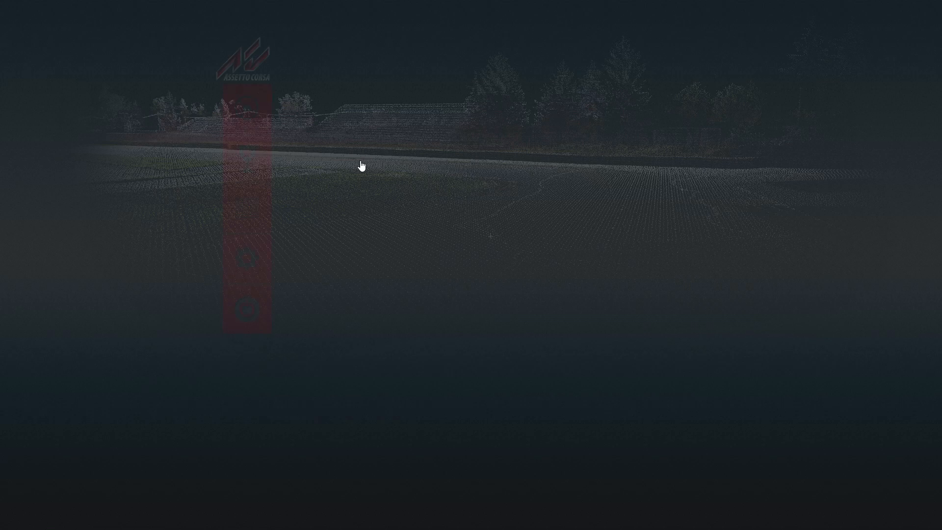
Find brtcobra by searching 'brt' in the Online list and join it with the server password.
click(265, 112)
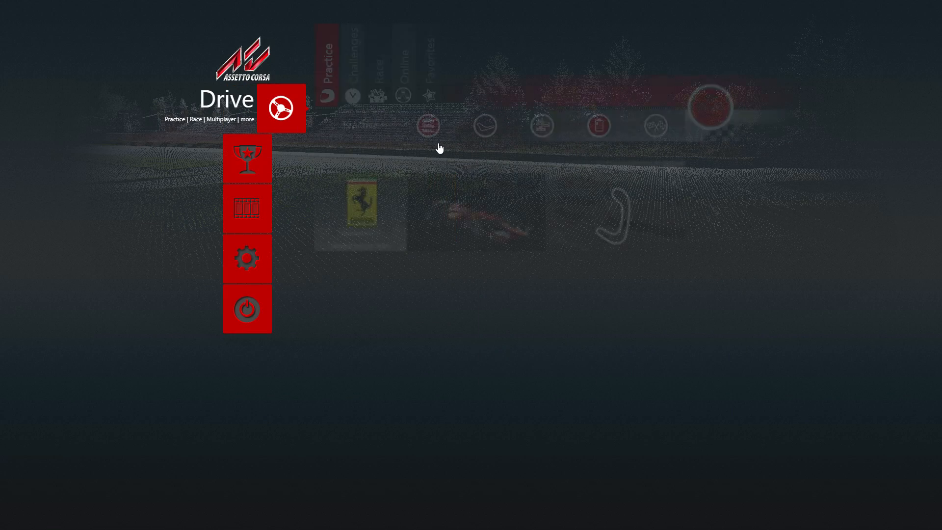
click(404, 78)
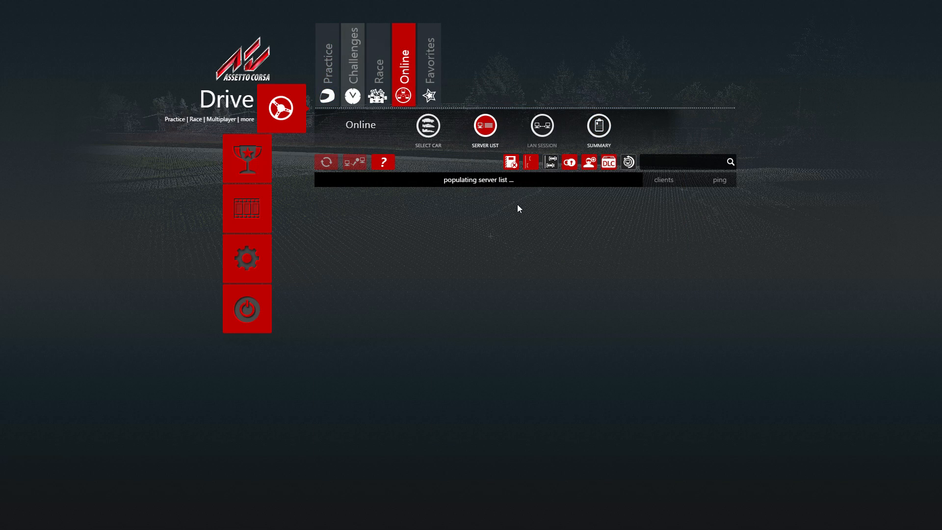
click(659, 161)
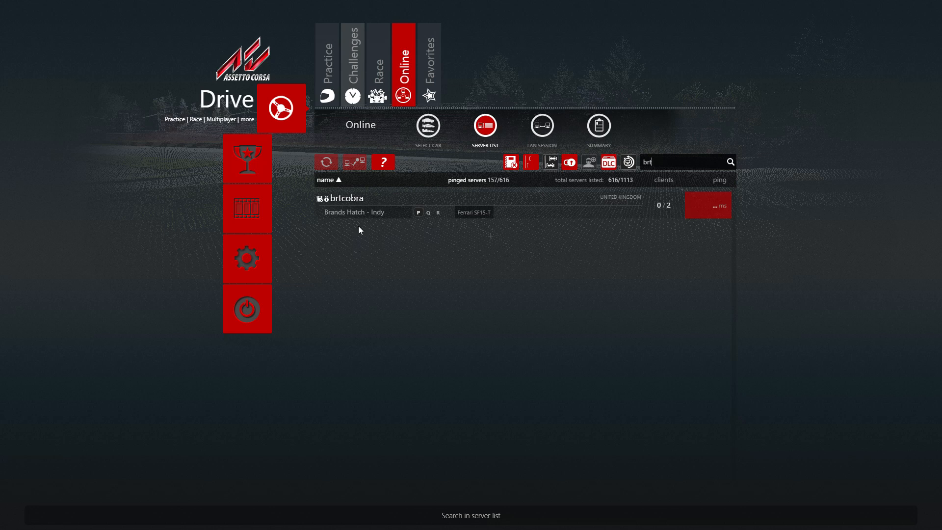
click(359, 212)
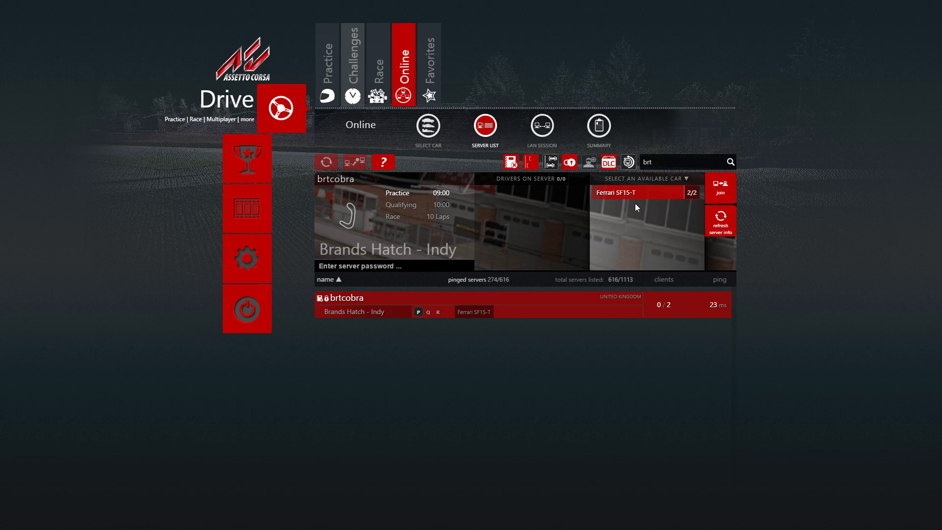
click(351, 266)
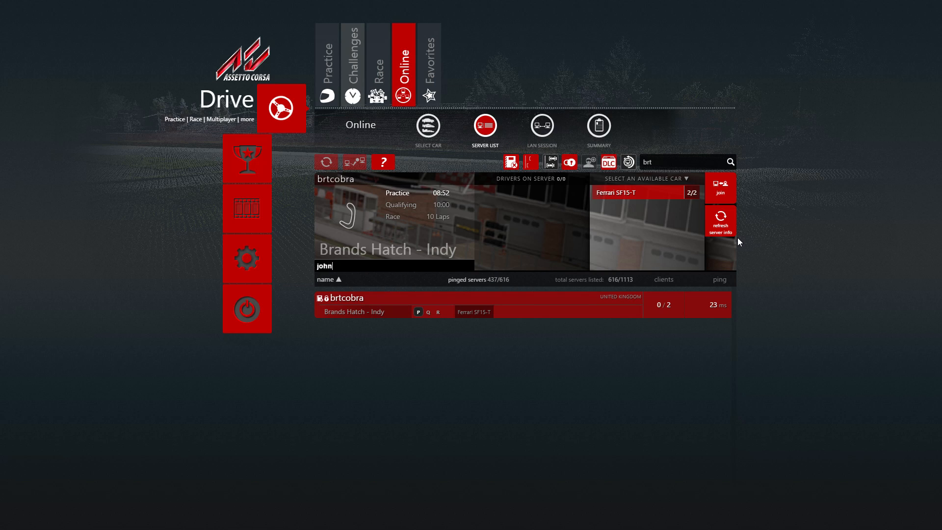
click(720, 189)
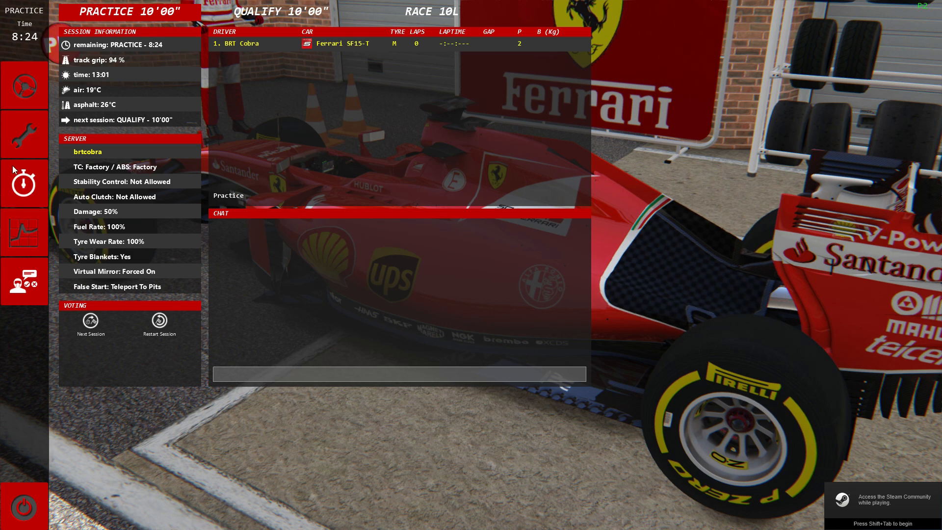
Exit the brtcobra practice session from the pit menu back to the server list.
click(33, 513)
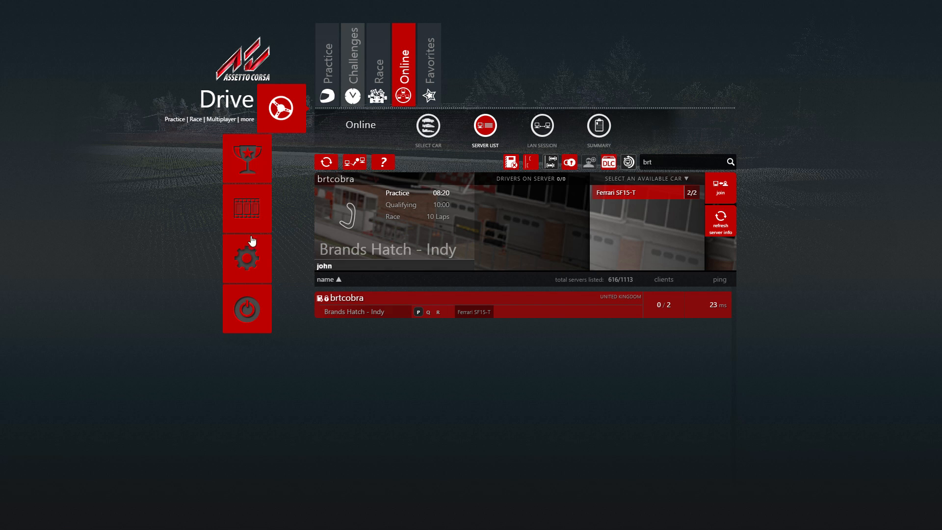
Lower the master, tyre and engine volumes in the Audio options.
click(247, 257)
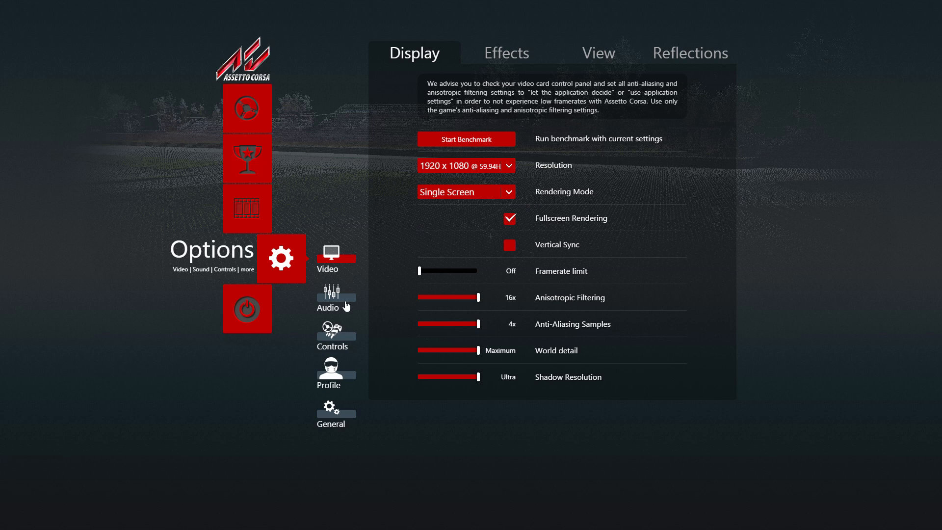
click(344, 304)
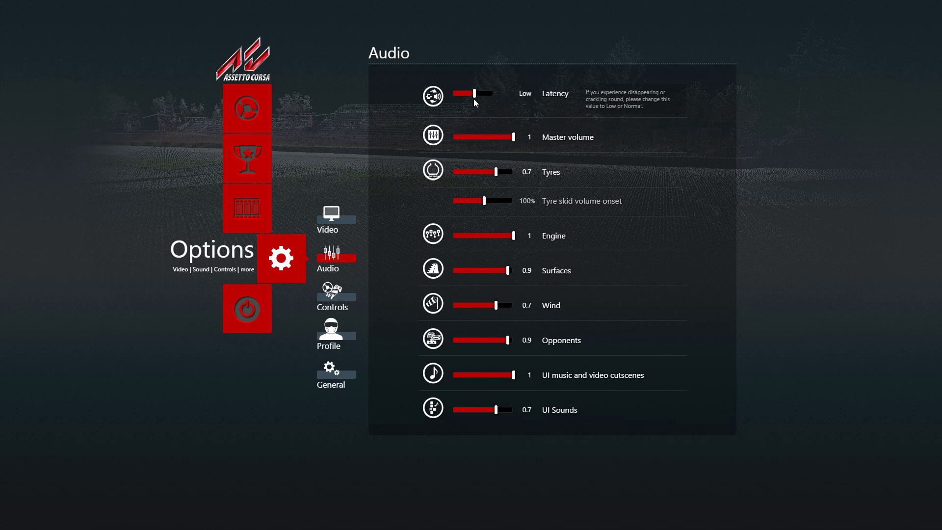
drag(513, 138, 473, 142)
drag(494, 172, 472, 174)
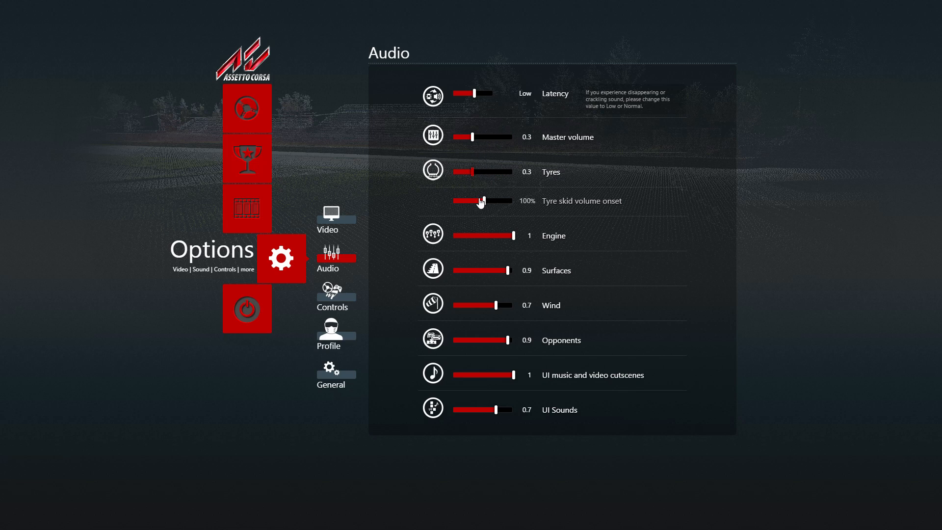
drag(512, 236, 472, 239)
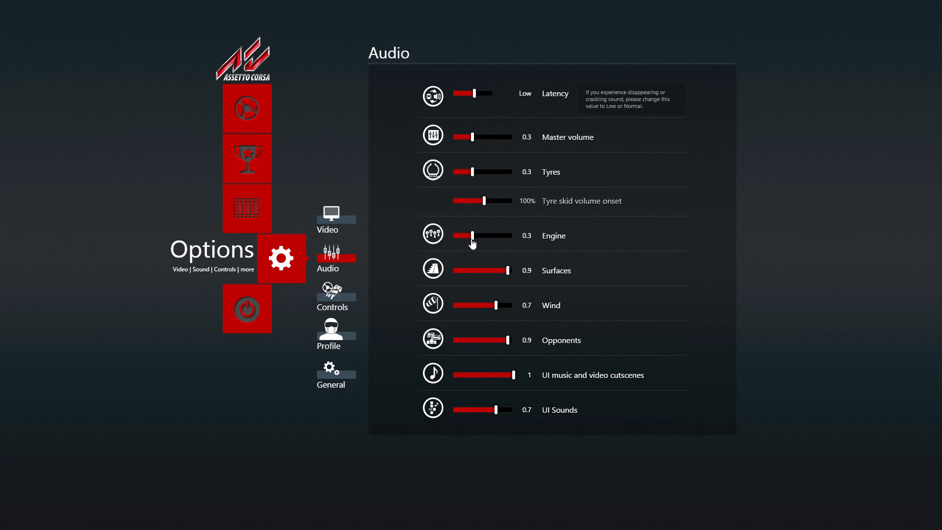
Turn down surfaces, wind to 0.1, opponents to 0.2 and UI volumes; set tyre skid onset to 39%.
drag(509, 269, 468, 275)
drag(493, 304, 461, 314)
drag(506, 343, 466, 344)
drag(513, 375, 464, 417)
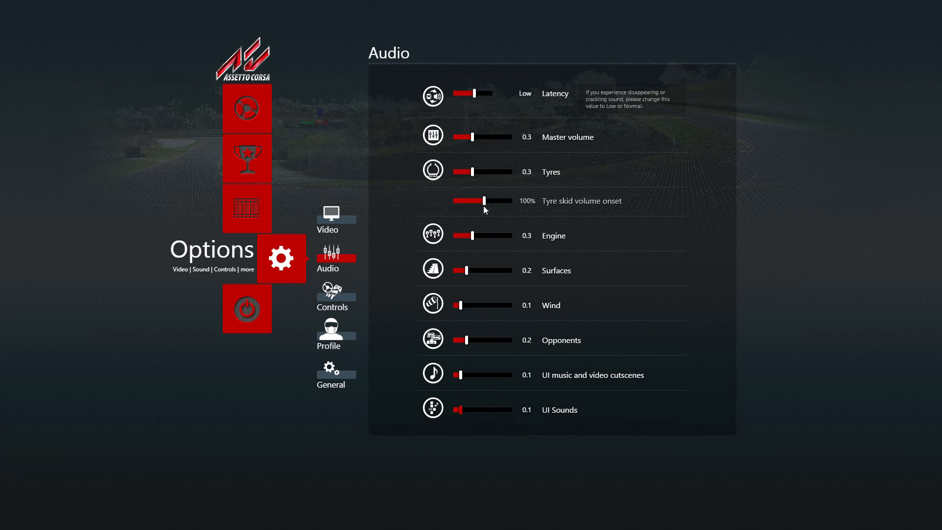
drag(486, 208, 468, 205)
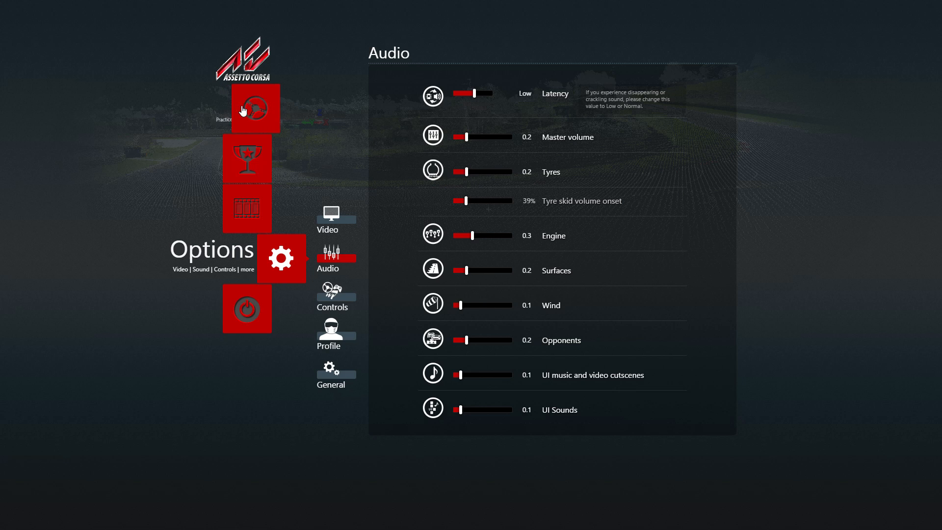
click(275, 114)
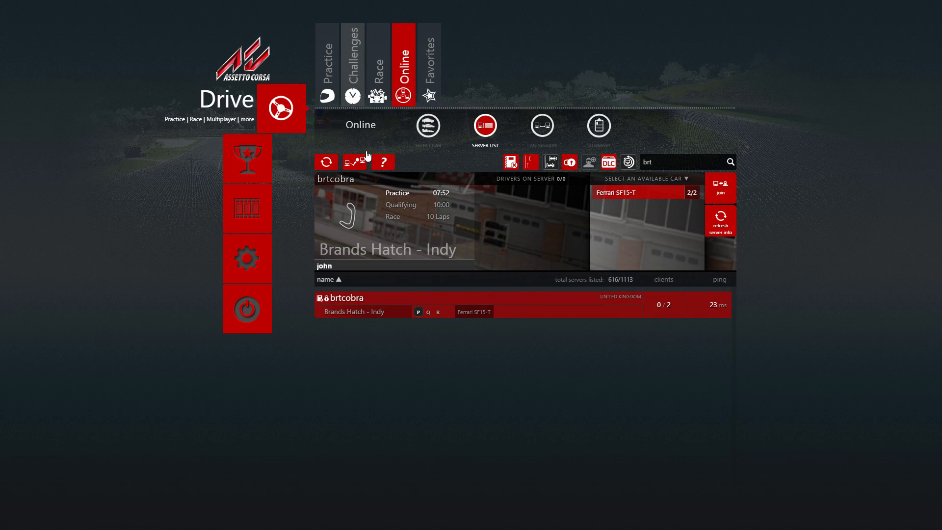
Rejoin brtcobra in the Ferrari SF15-T and leave the pit menu to drive.
click(720, 188)
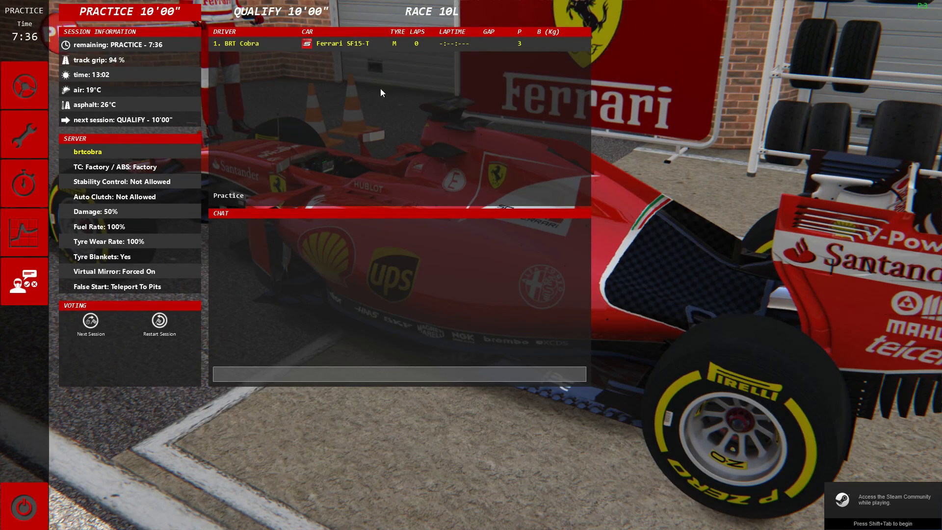
click(24, 86)
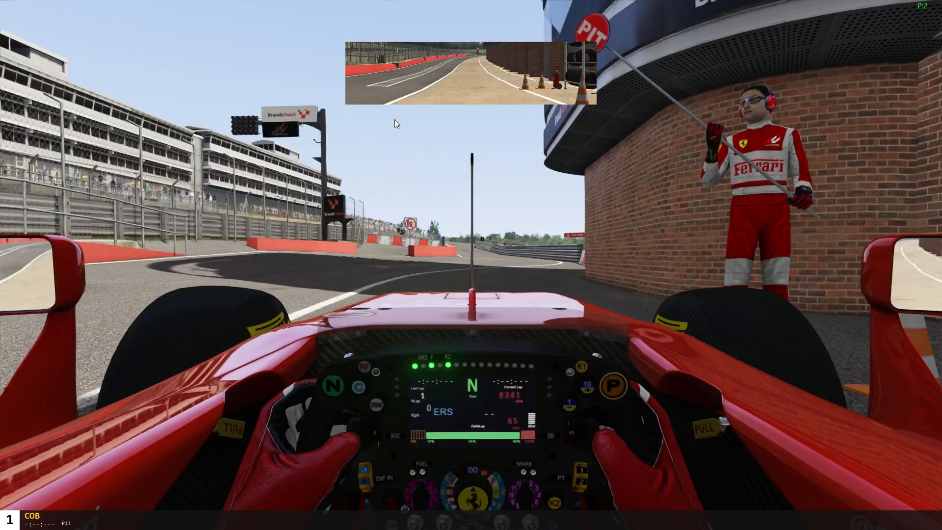
Pull the Ferrari out of the pit box and accelerate onto the main straight into third gear.
key(Right)
key(Right)
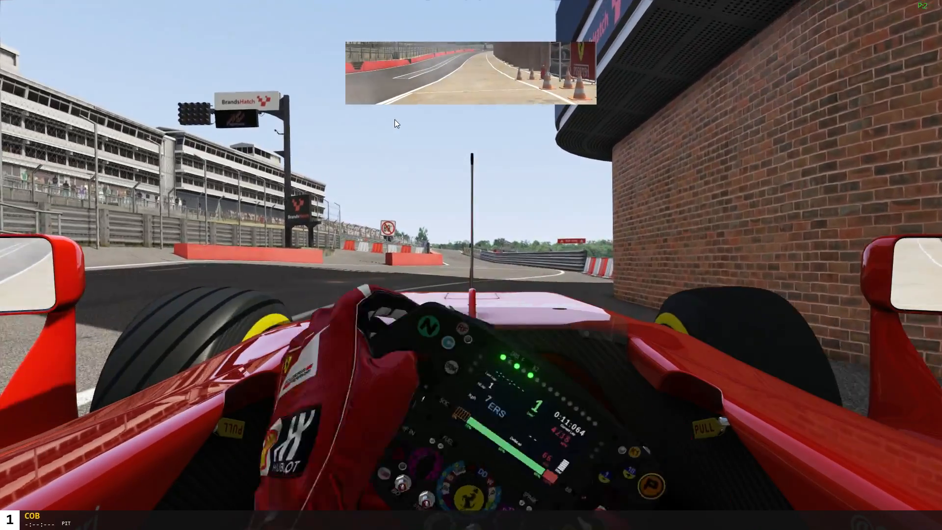
key(Up)
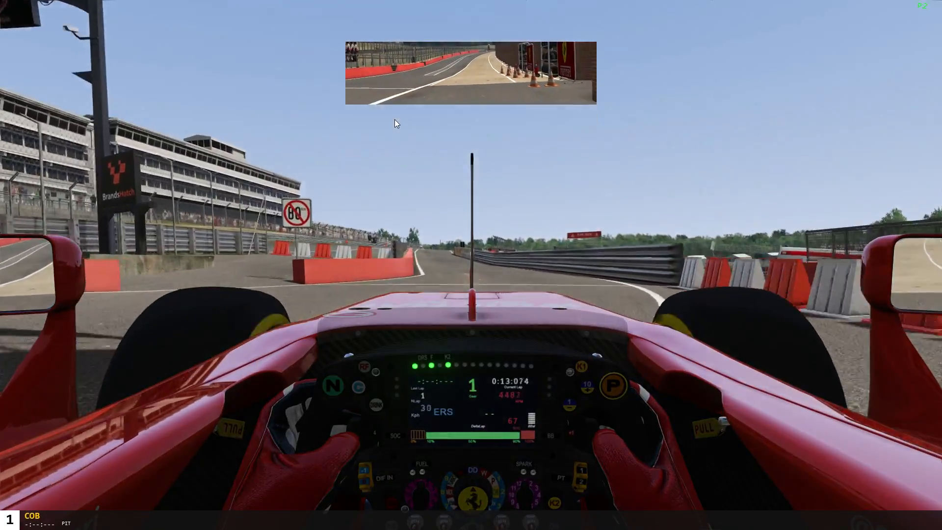
key(Left)
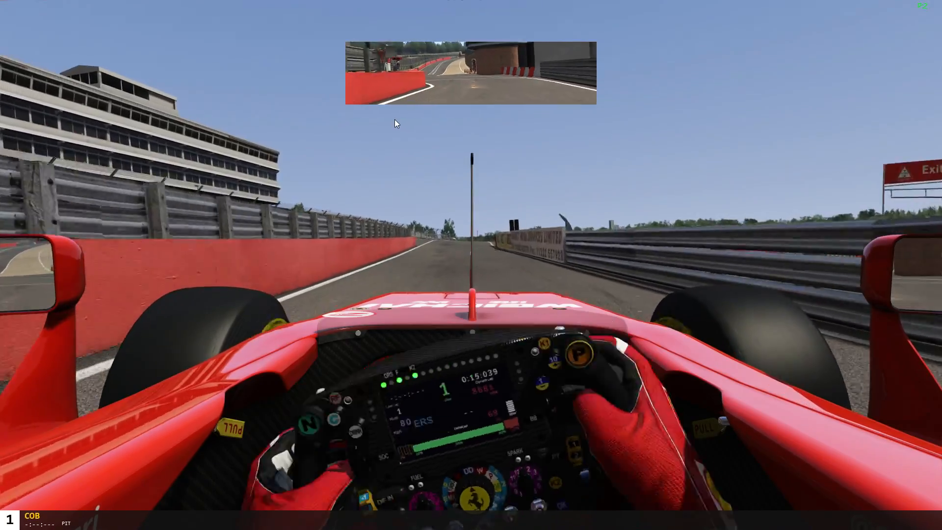
key(a)
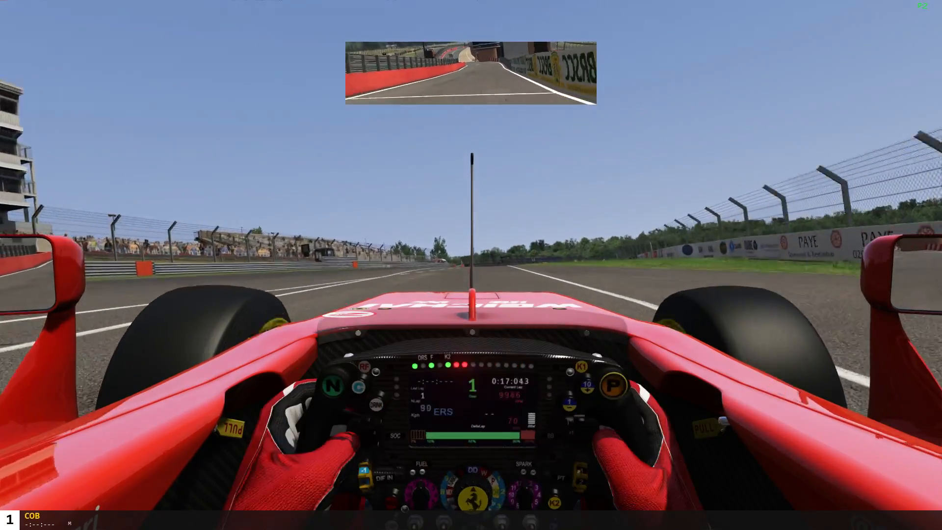
key(a)
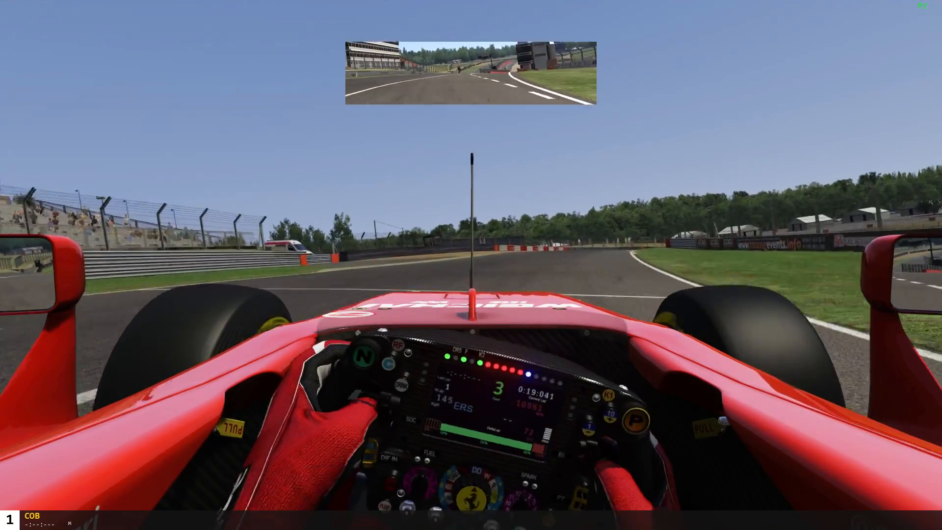
Brake into the right-hander, recover from a spin on the grass, and pause with Esc.
key(Down)
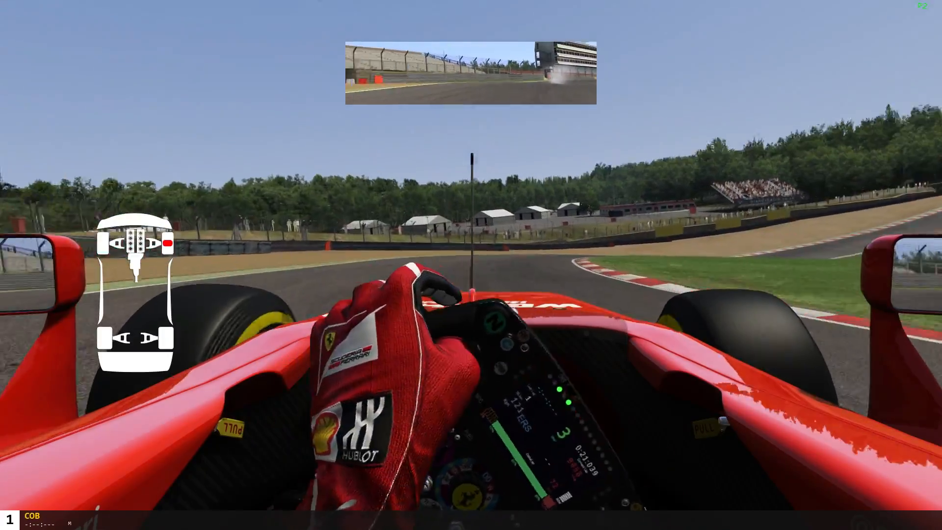
key(Right)
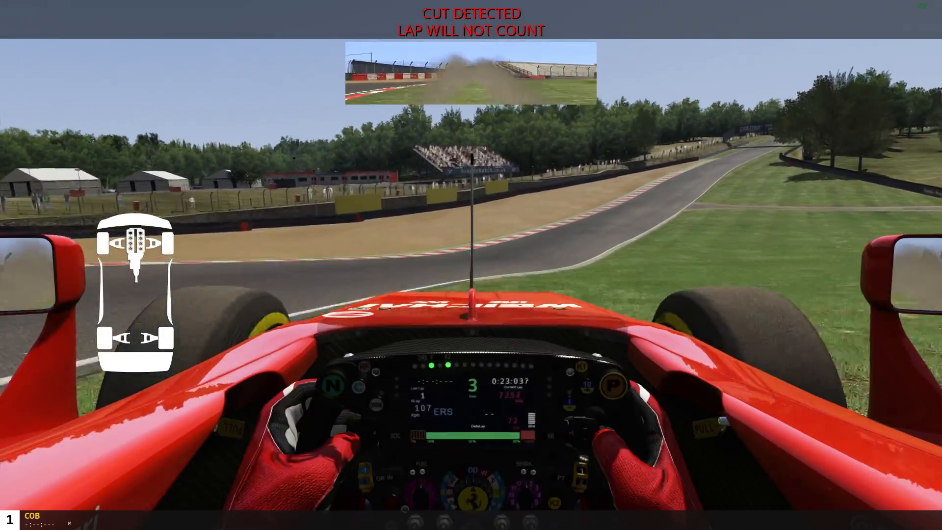
key(Left)
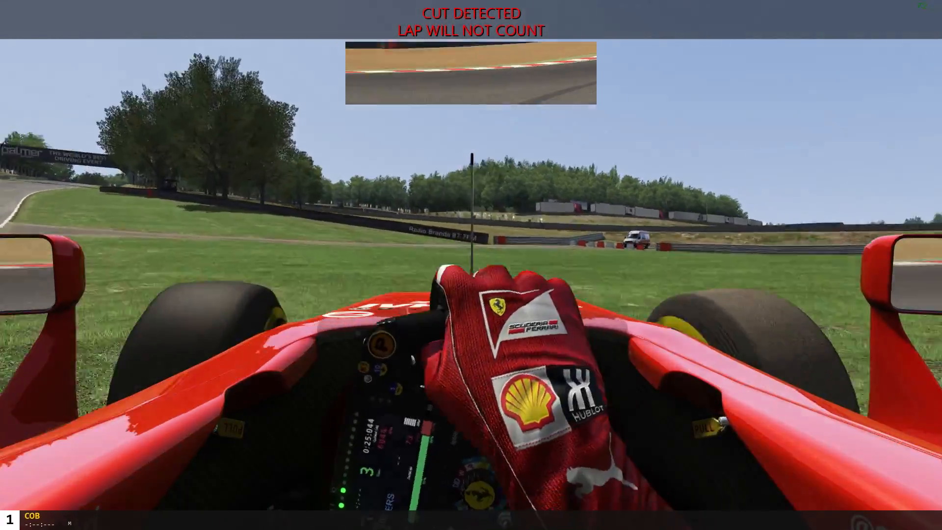
key(Left)
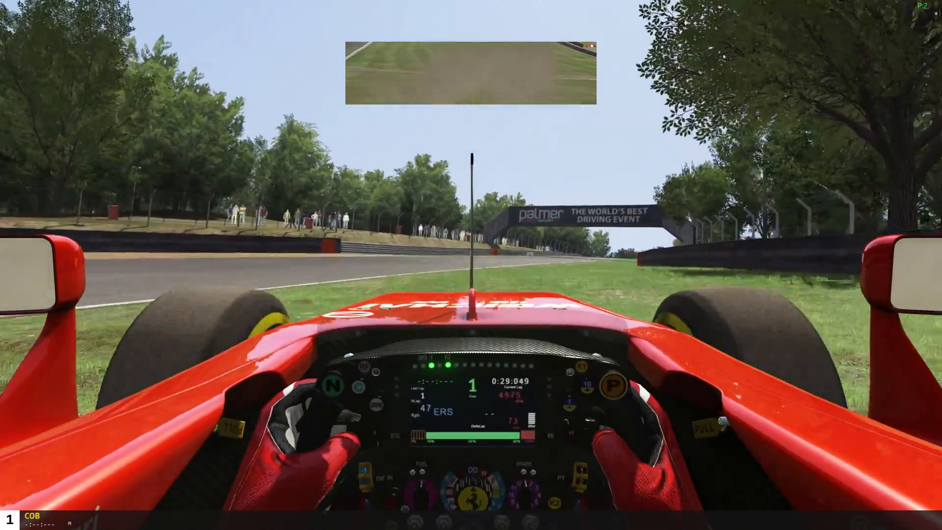
key(Right)
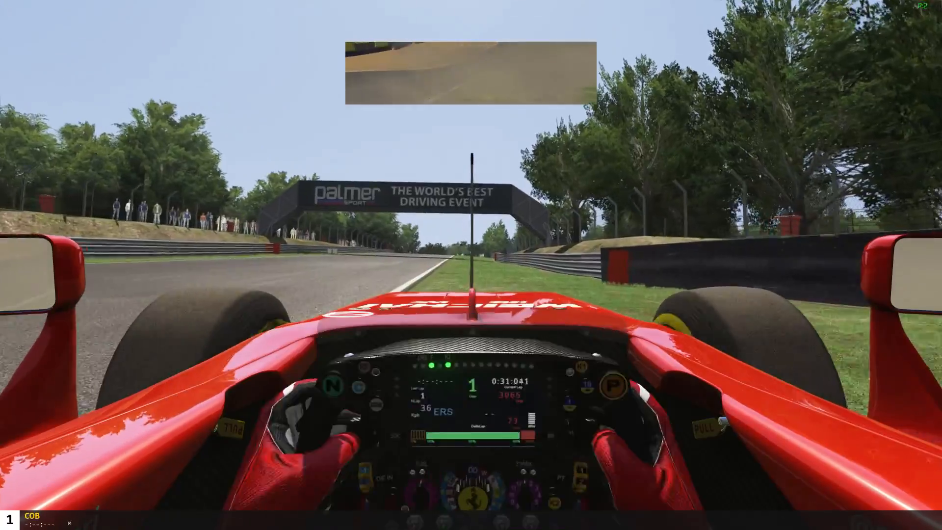
key(Right)
key(Escape)
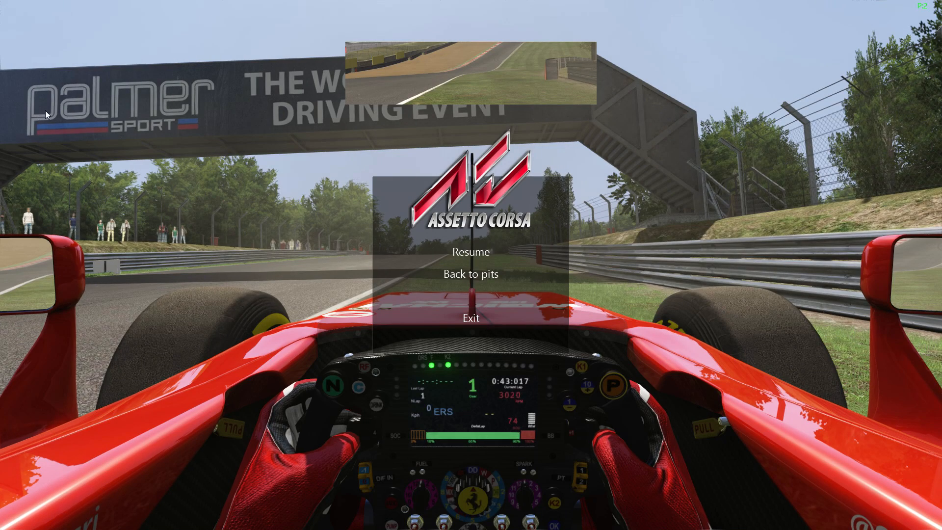
Exit the online session, then quit Assetto Corsa from the main menu, confirming Yes.
click(471, 318)
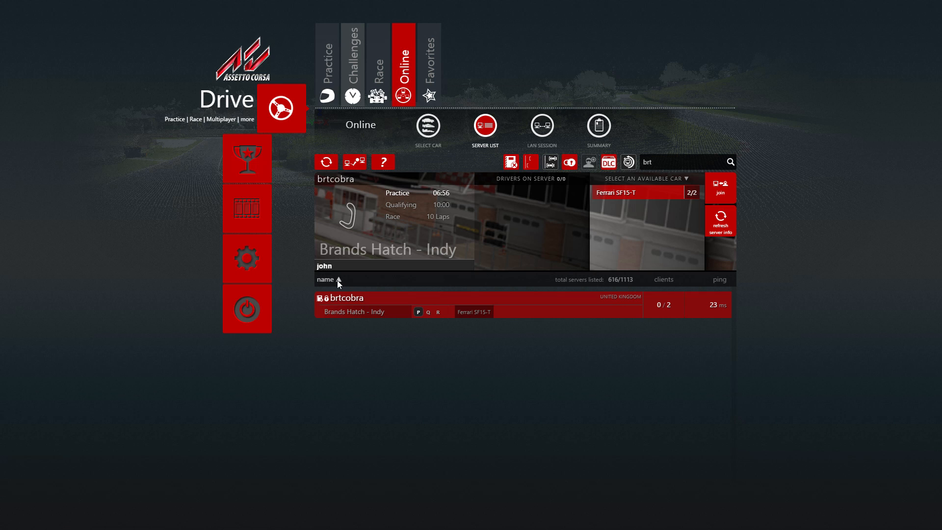
click(247, 308)
click(475, 199)
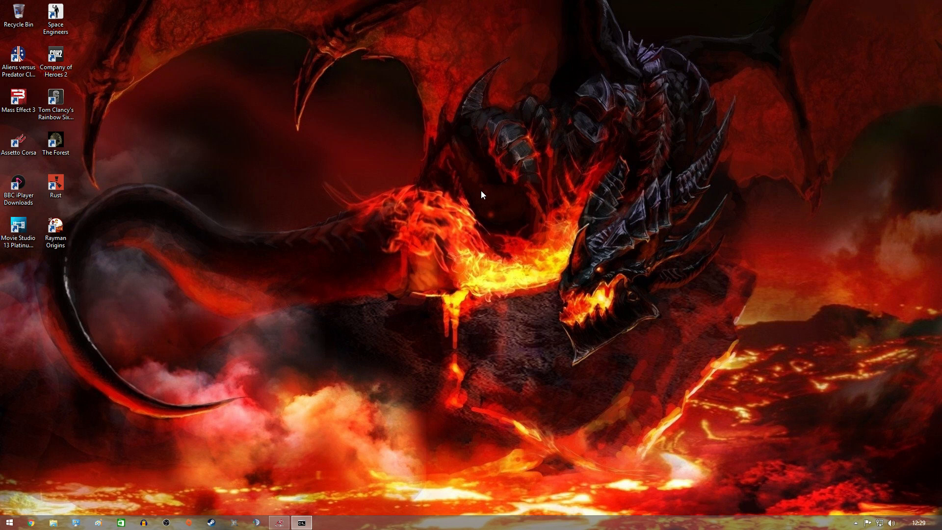
Stop the running brtcobra server in Server Manager, confirm, and return to its Settings page.
click(282, 525)
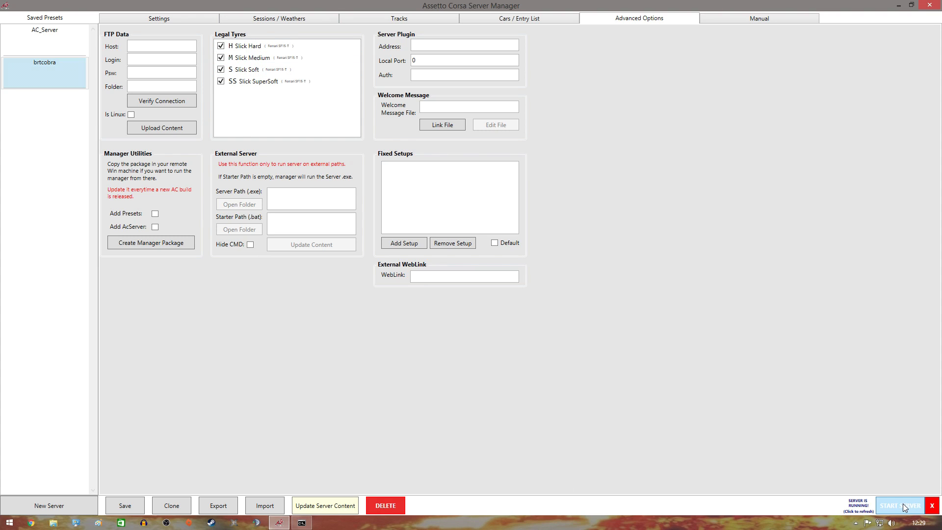
click(922, 506)
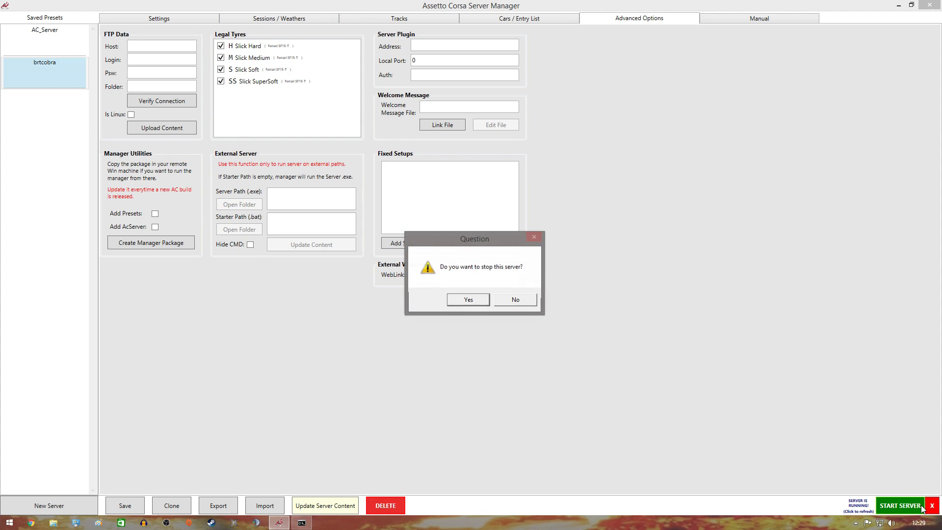
click(462, 301)
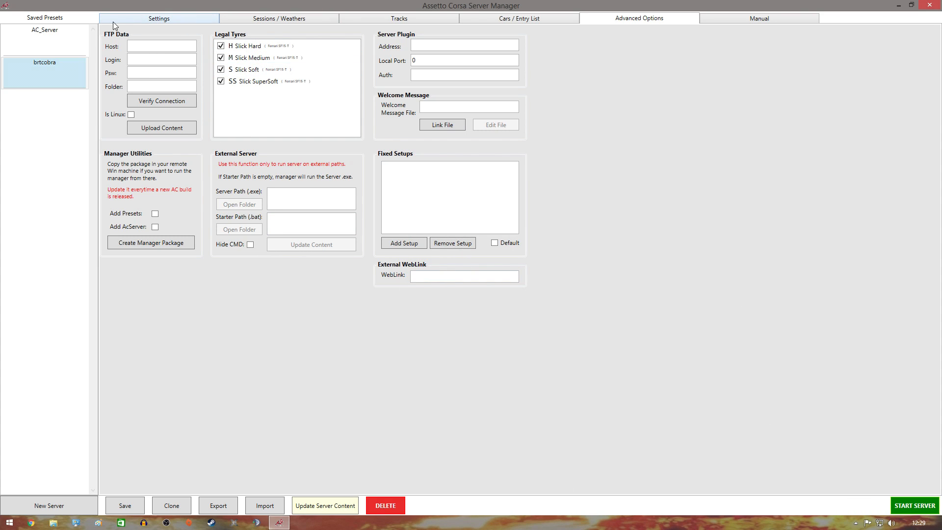
click(151, 21)
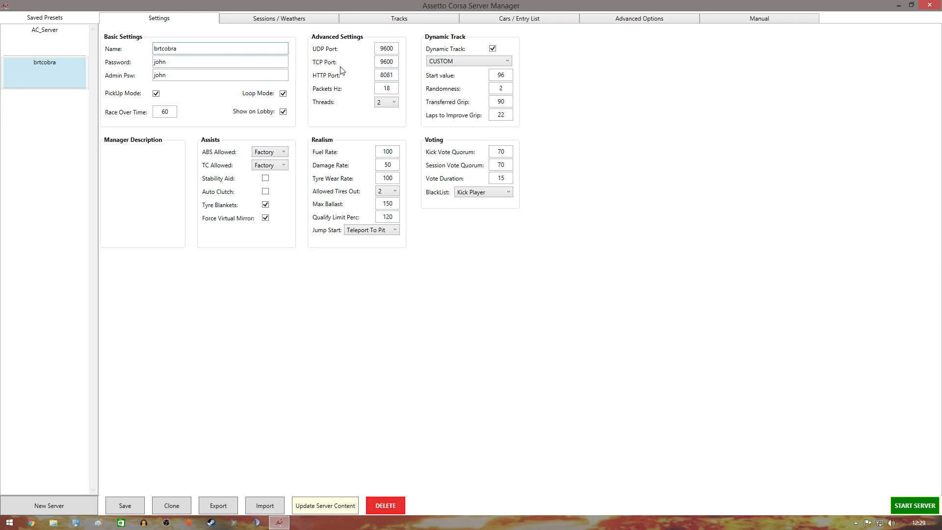
Keep threads at 2, set the Jump Start penalty to DriveThrough, and view Sessions / Weathers.
click(396, 109)
click(396, 109)
click(398, 234)
click(381, 267)
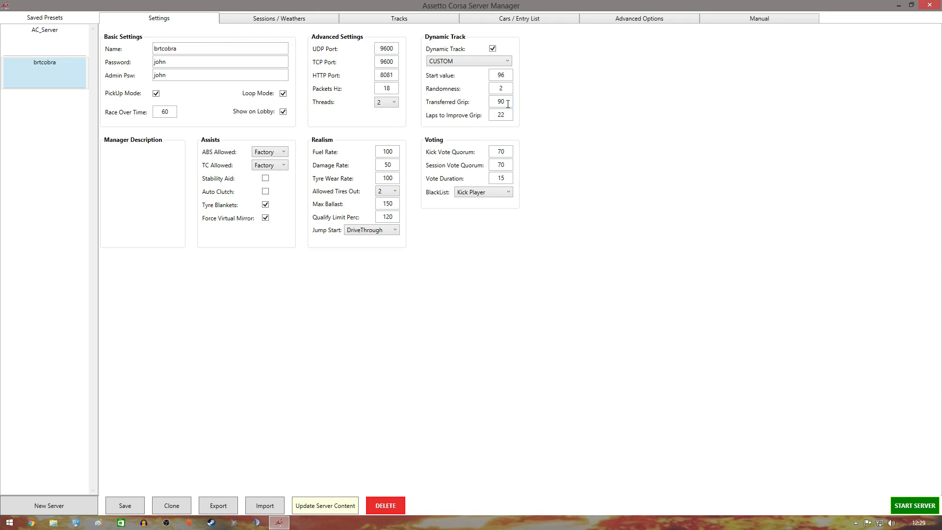
click(280, 19)
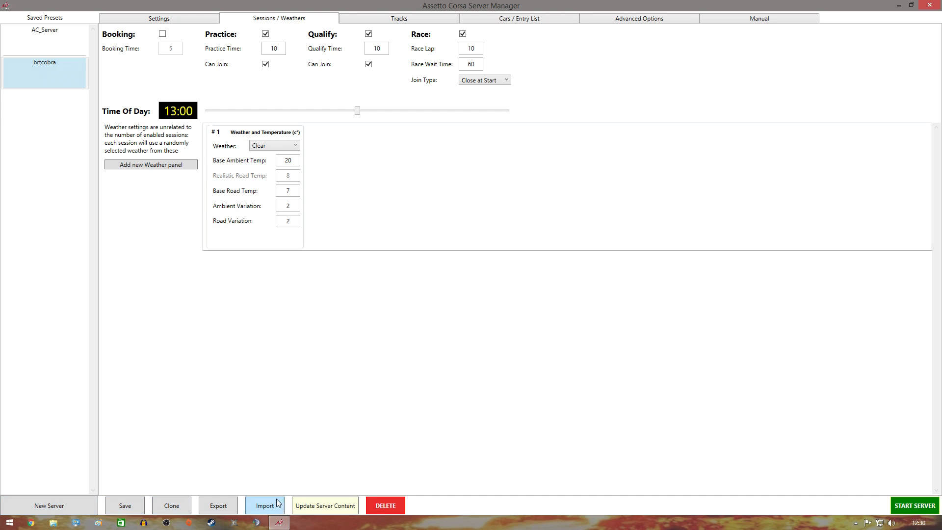
Raise Clients Allowed to 24, hit the entry-list save warning, then lower it to 23.
click(390, 20)
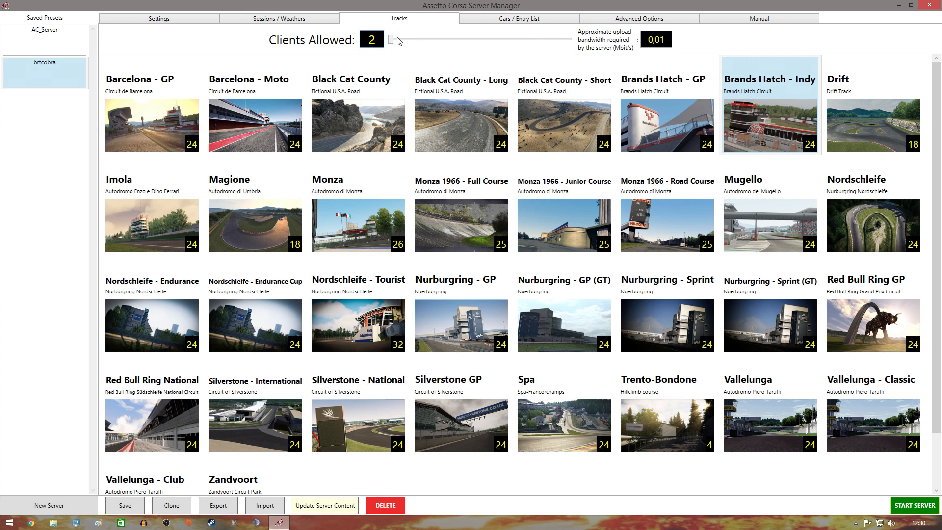
drag(391, 43, 587, 44)
click(123, 509)
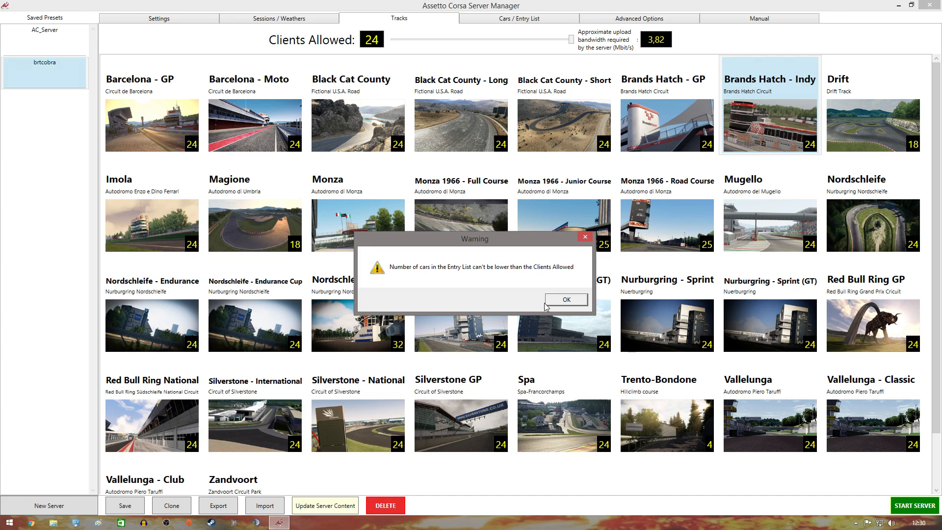
click(572, 302)
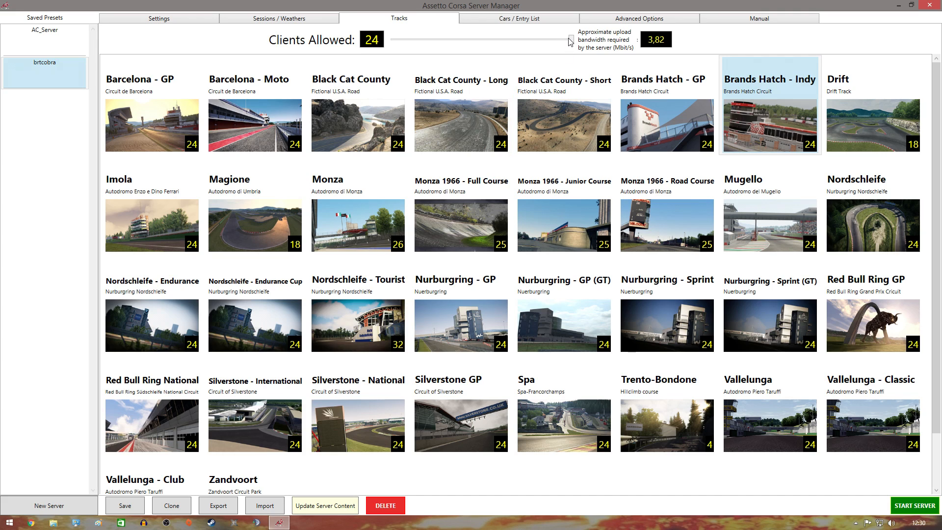
mouse_move(572, 40)
mouse_down()
mouse_move(539, 42)
mouse_move(565, 40)
mouse_up()
click(178, 18)
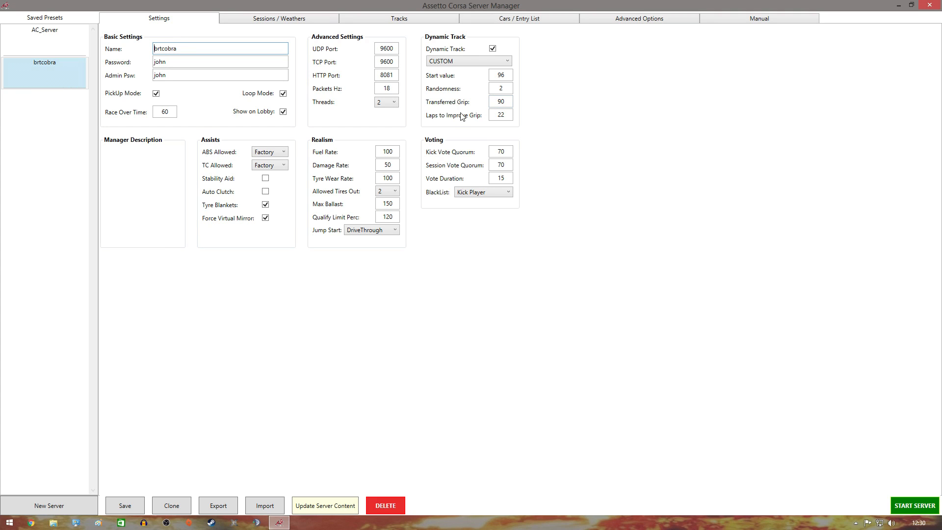
Add more Ferrari SF15-T #7 entries to the entry list, reaching 27 cars.
click(511, 19)
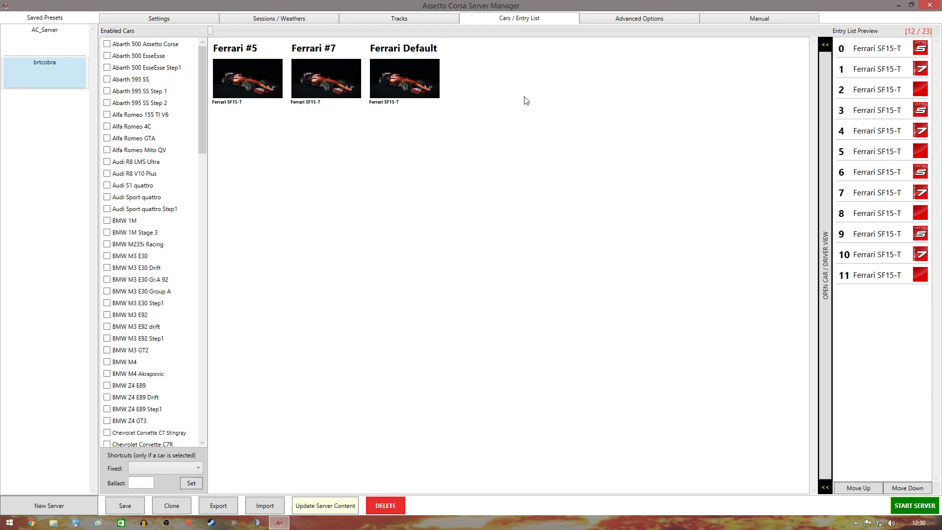
click(328, 75)
click(331, 74)
click(331, 73)
click(328, 72)
click(328, 72)
click(327, 72)
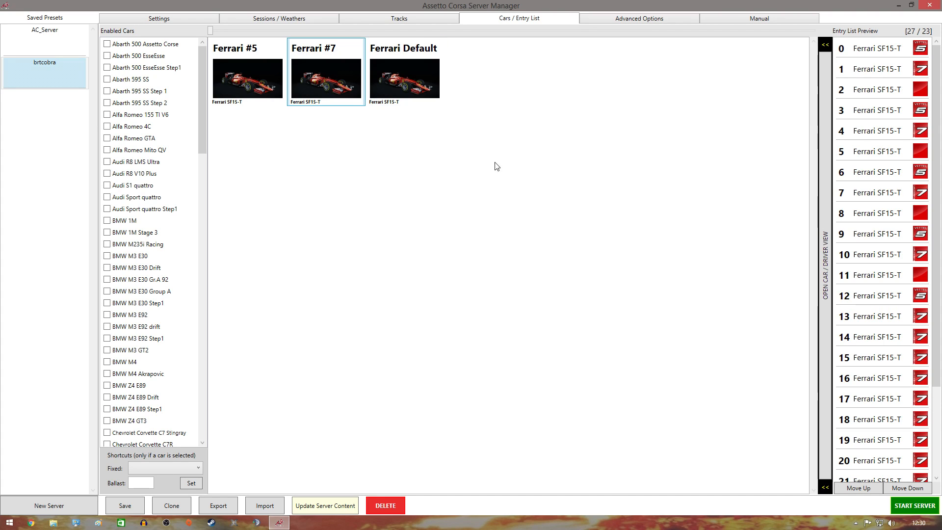
Set Clients Allowed back to the maximum of 24.
click(128, 22)
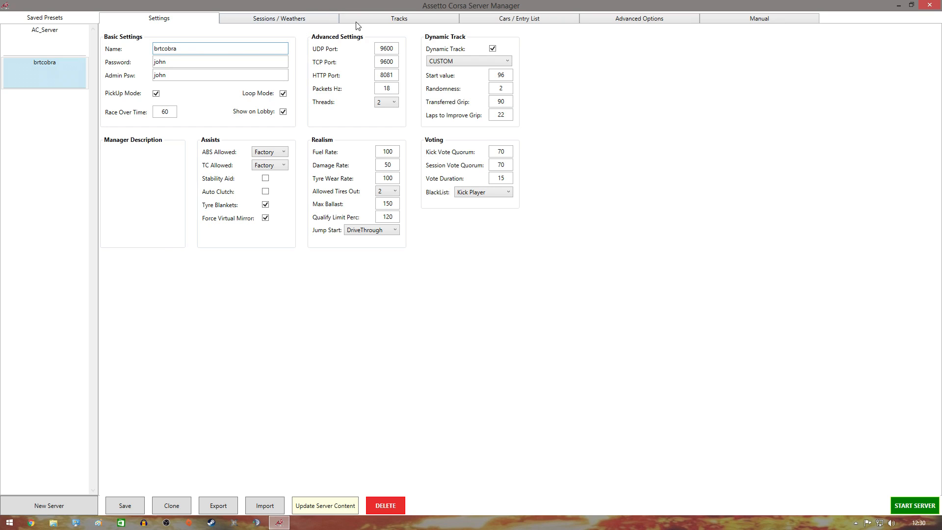
click(439, 22)
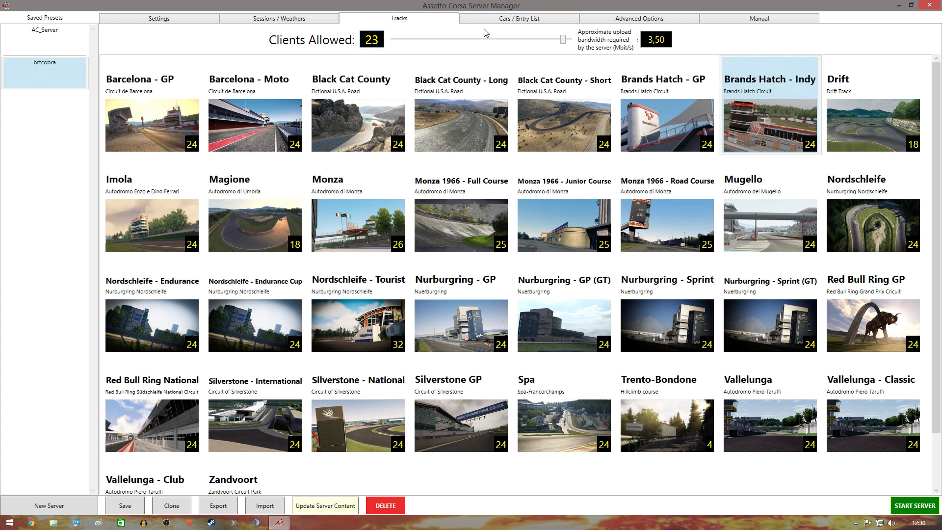
drag(564, 42, 575, 42)
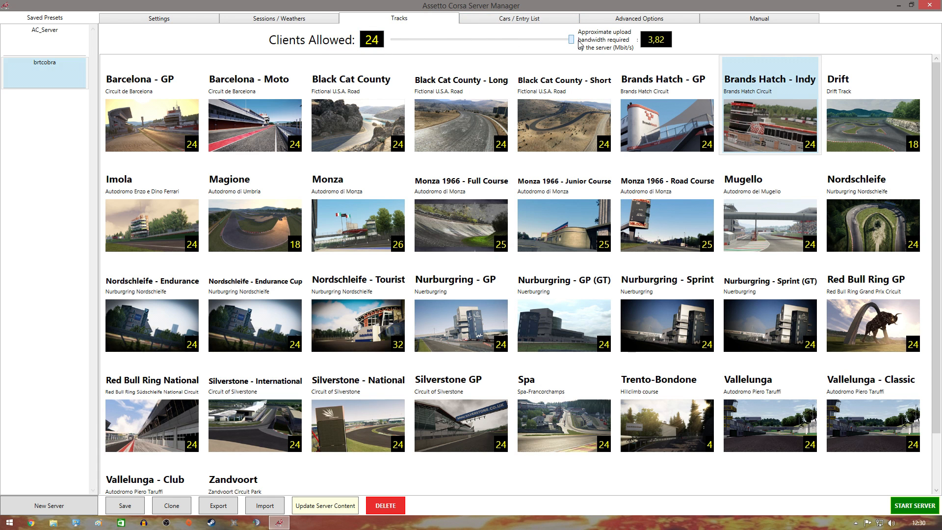
Update the server content and save the server configuration successfully.
click(511, 19)
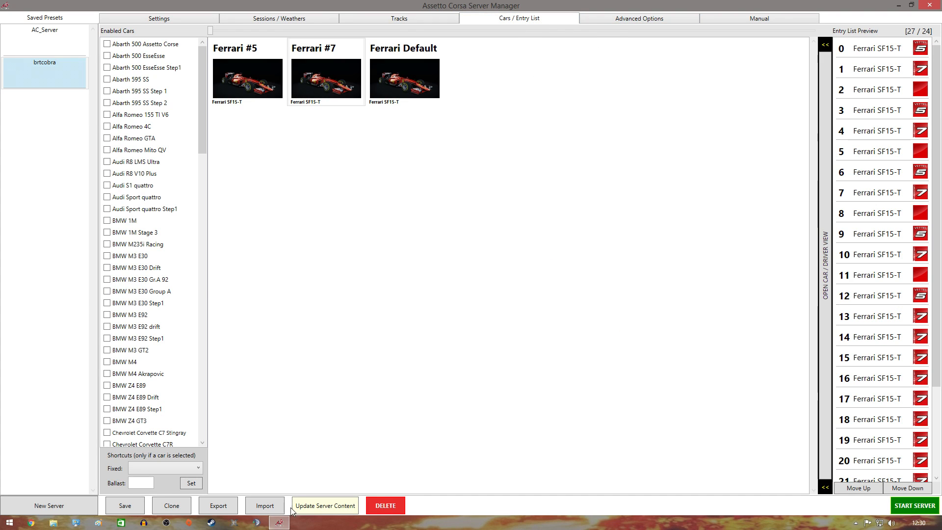
click(317, 506)
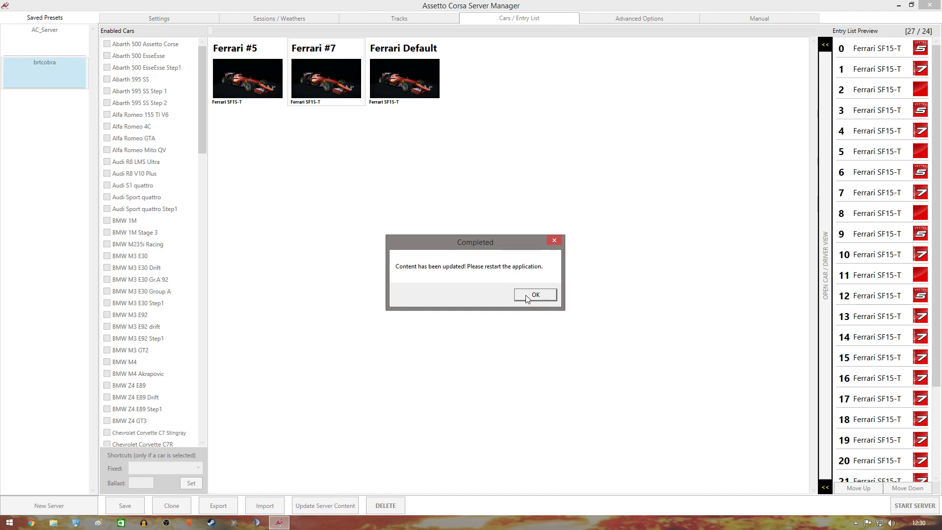
click(529, 296)
click(126, 508)
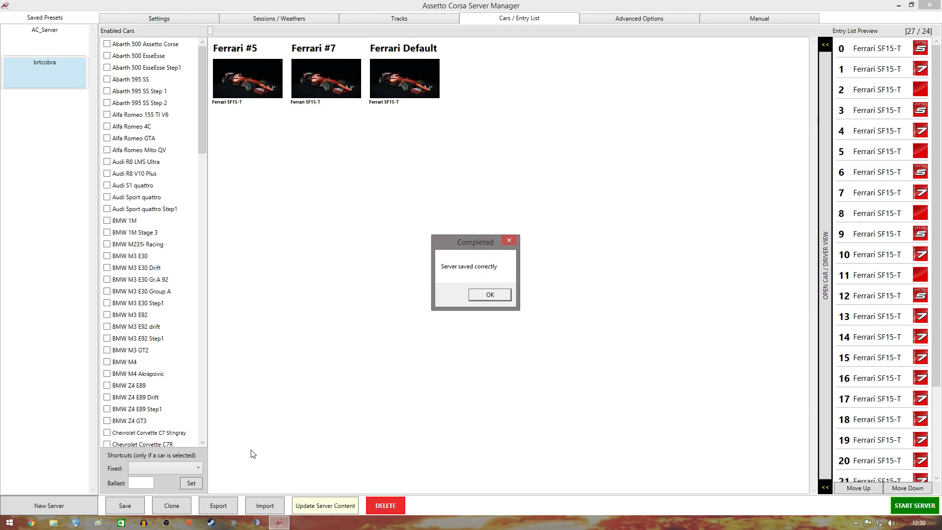
click(490, 294)
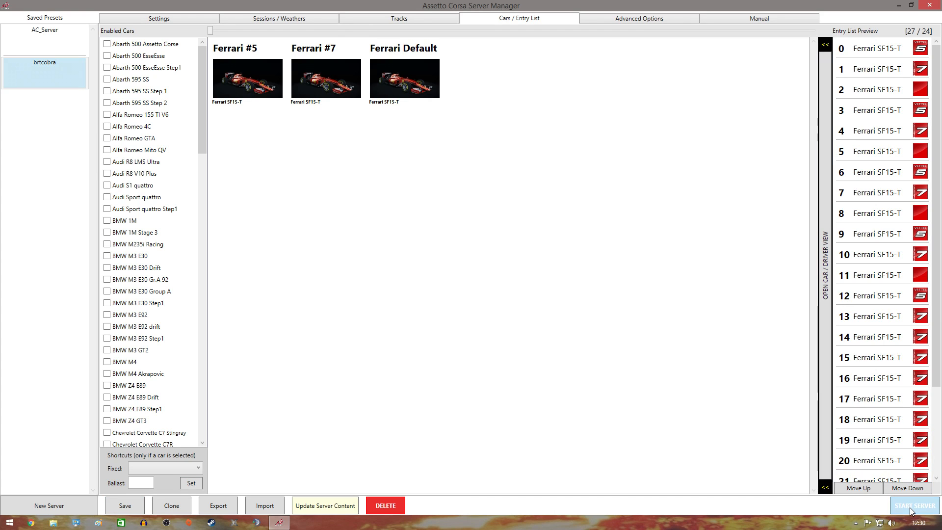
Start the brtcobra server, briefly browse drive D:, then launch Assetto Corsa from the desktop icon.
click(911, 506)
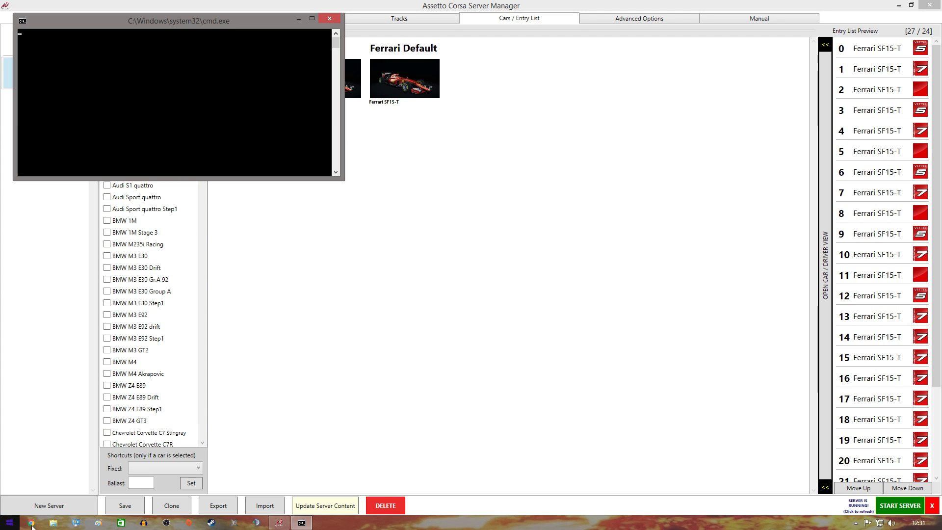
click(53, 524)
double_click(614, 199)
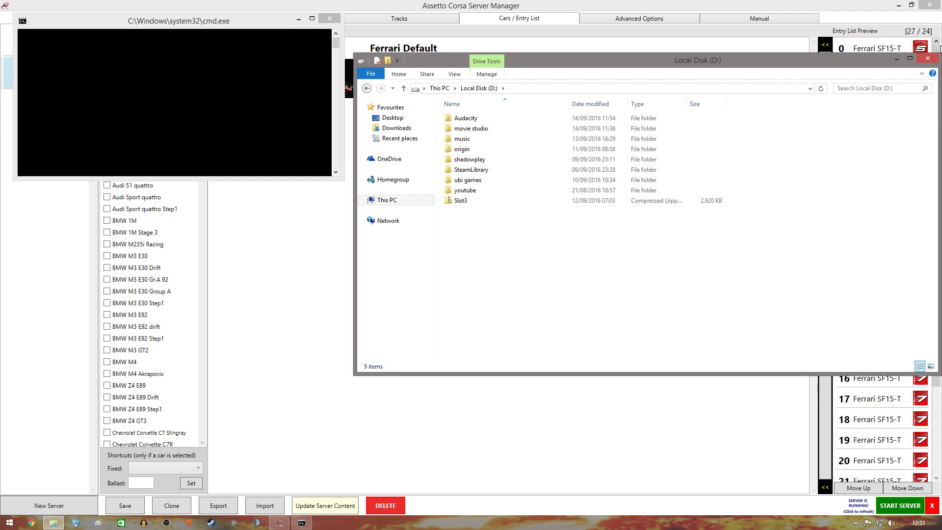
click(927, 60)
key(super+d)
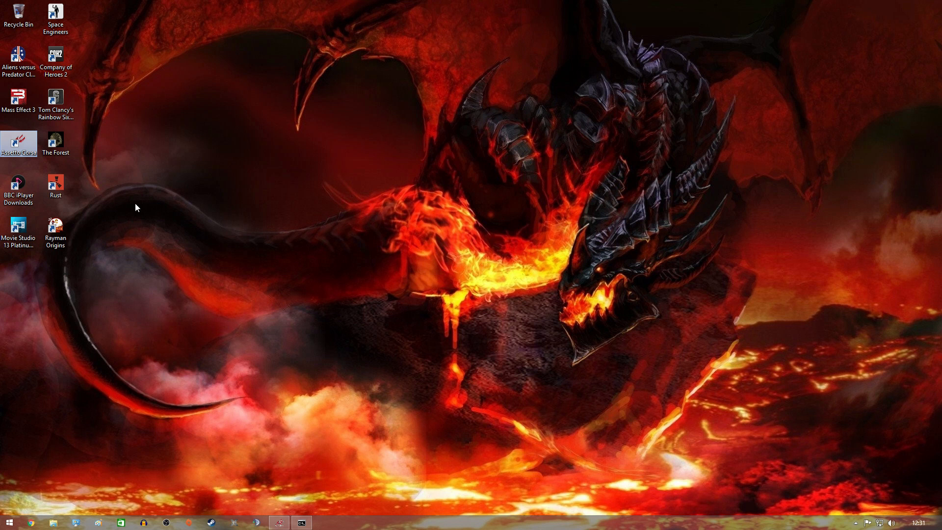
double_click(18, 142)
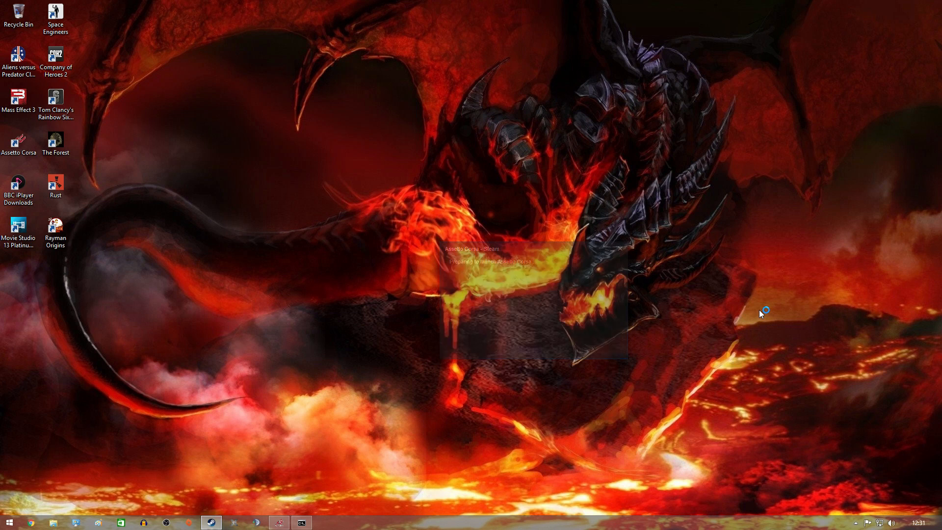